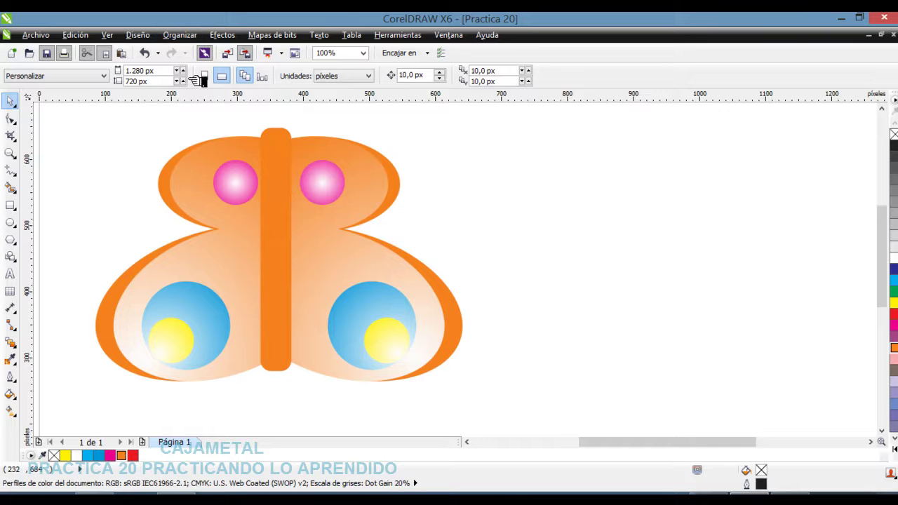
Insert one new page after the finished butterfly page and make it the active page
left_click(137, 35)
left_click(181, 51)
left_click(468, 341)
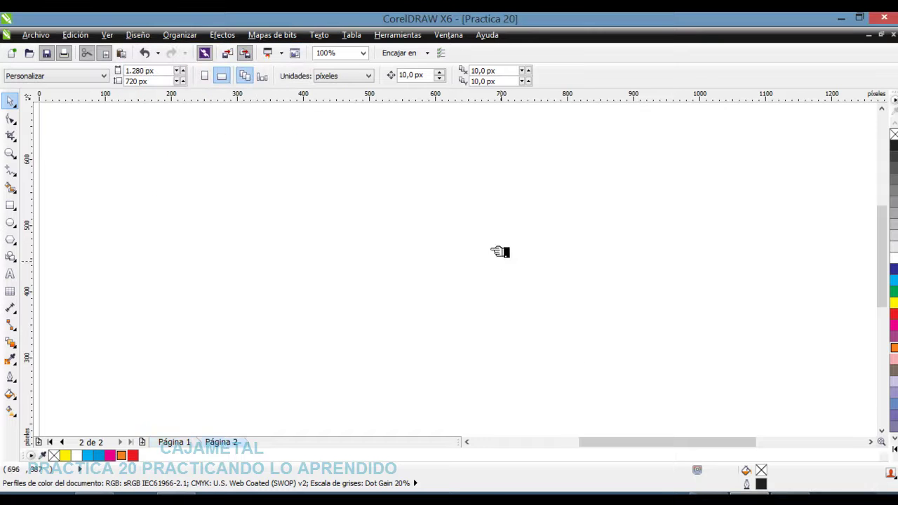
left_click(234, 444)
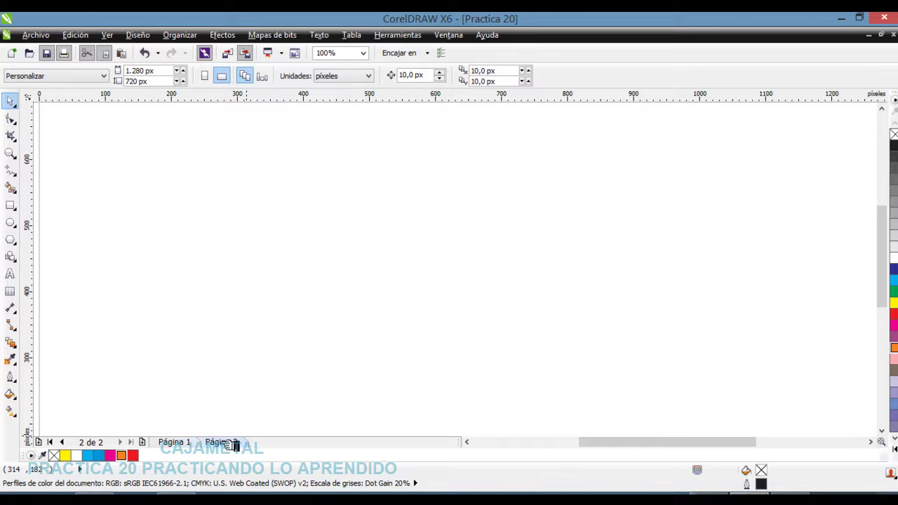
left_click(197, 443)
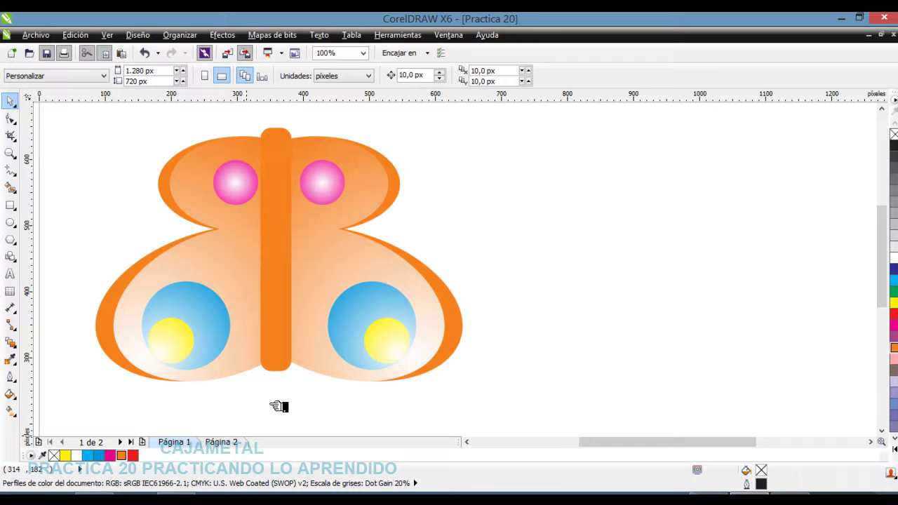
left_click(237, 444)
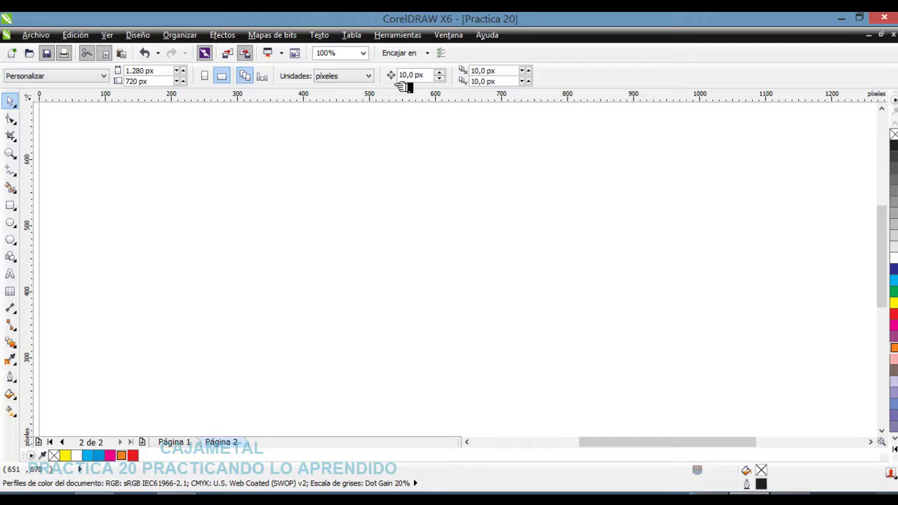
Draw an ellipse about 175 by 102 px and a larger one about 286 by 164 px below it
left_click(11, 223)
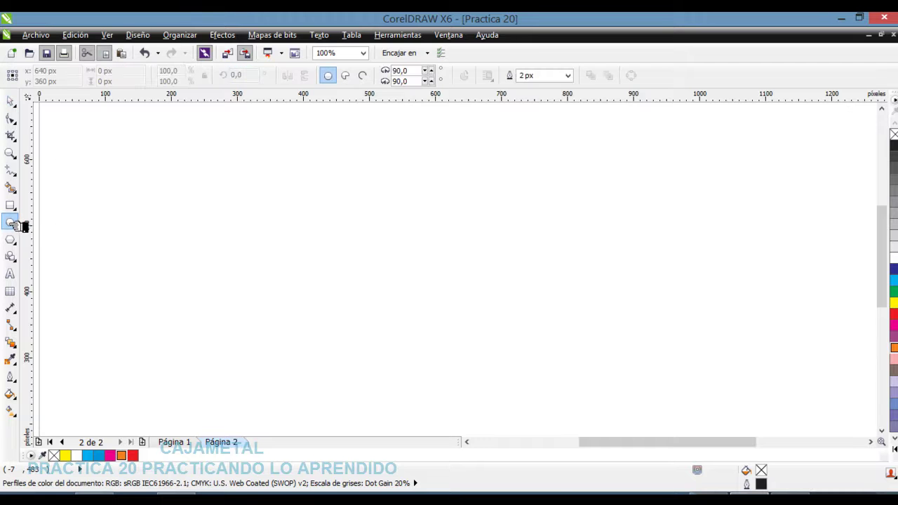
left_click(19, 224)
left_click(52, 221)
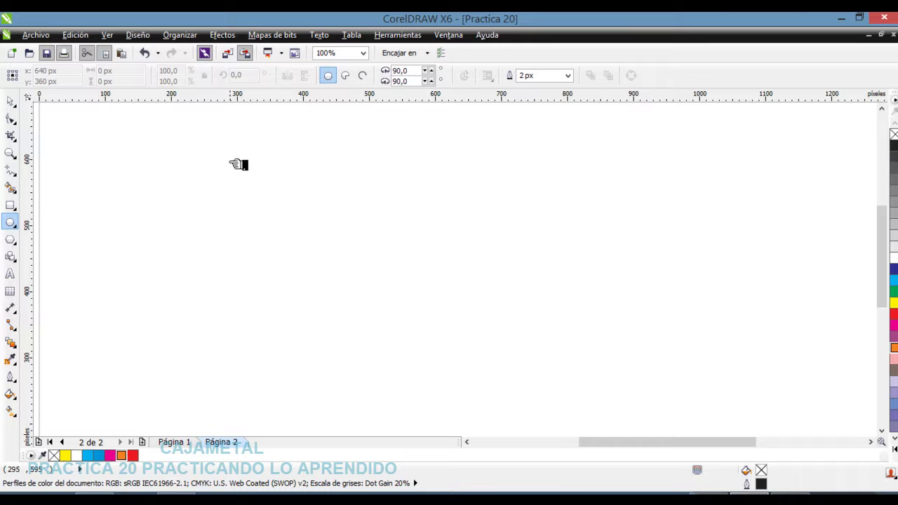
left_click_drag(233, 173, 351, 241)
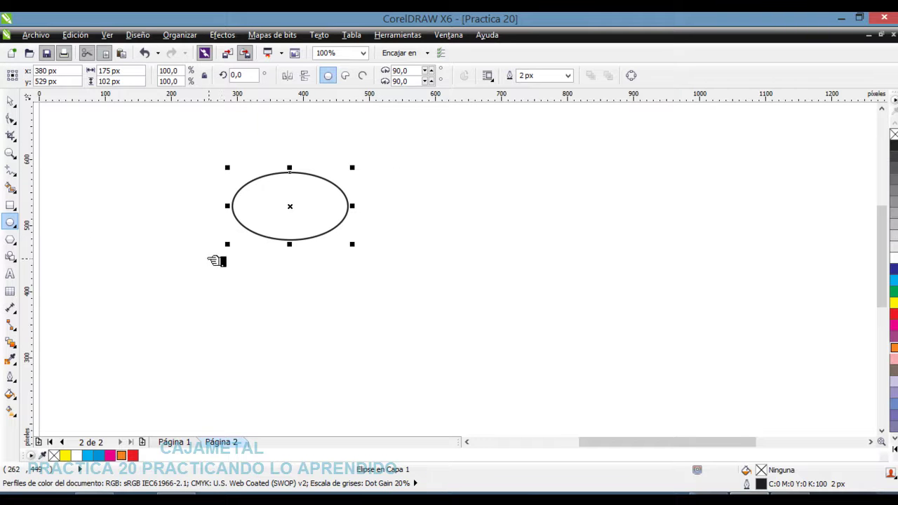
left_click_drag(204, 252, 393, 359)
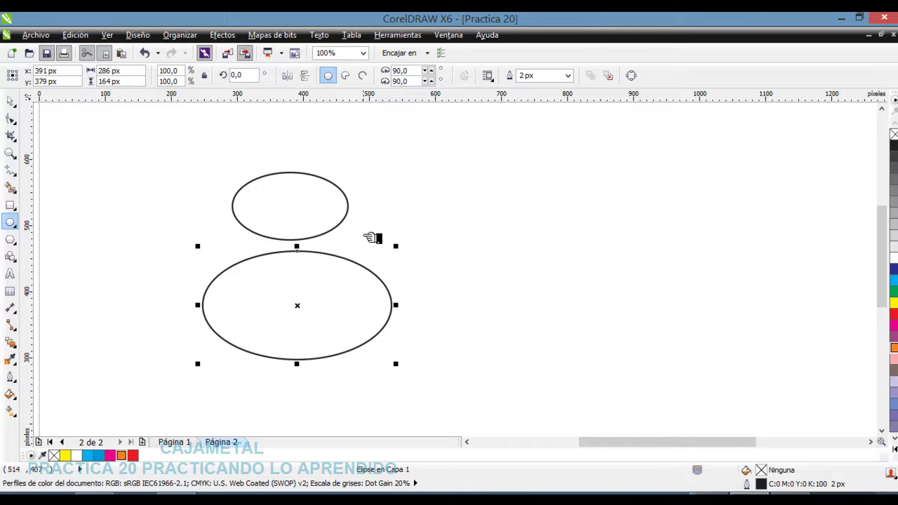
Move the larger ellipse so it overlaps the small one's lower edge and rotate it counterclockwise by about 16.5°
left_click(10, 100)
left_click_drag(318, 291, 304, 276)
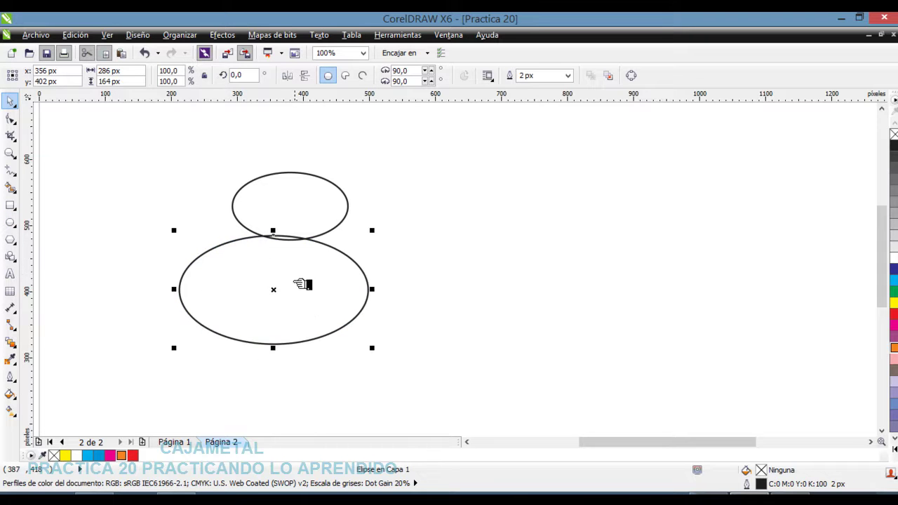
left_click(275, 292)
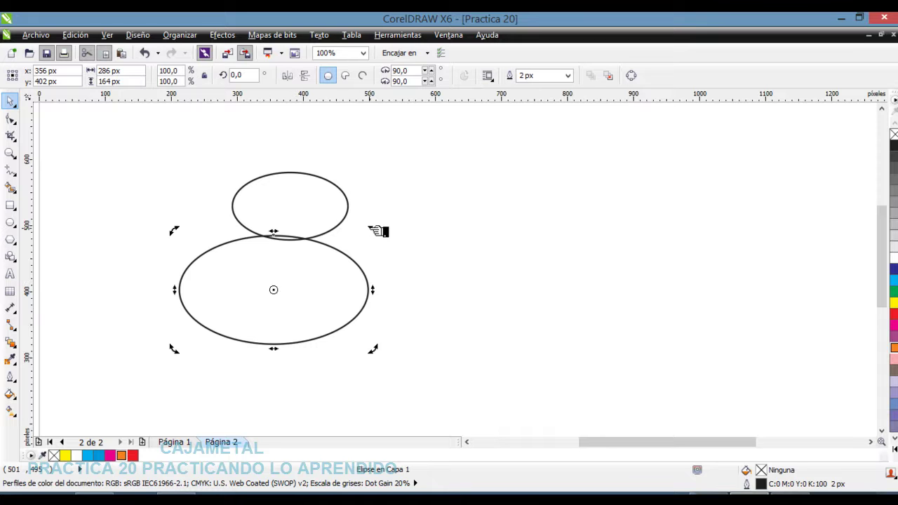
left_click(373, 222)
left_click(317, 276)
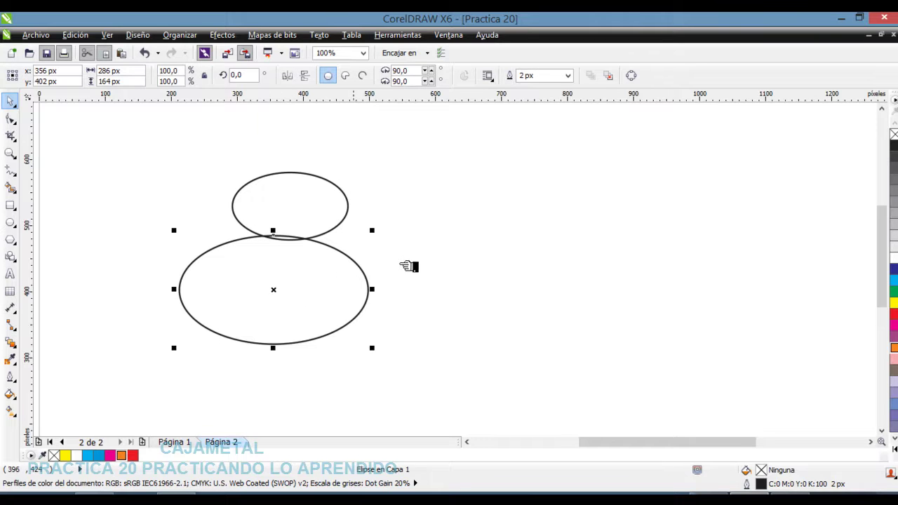
left_click(273, 289)
left_click(384, 234)
mouse_move(384, 235)
left_mouse_down()
mouse_move(370, 210)
mouse_move(375, 221)
left_mouse_up()
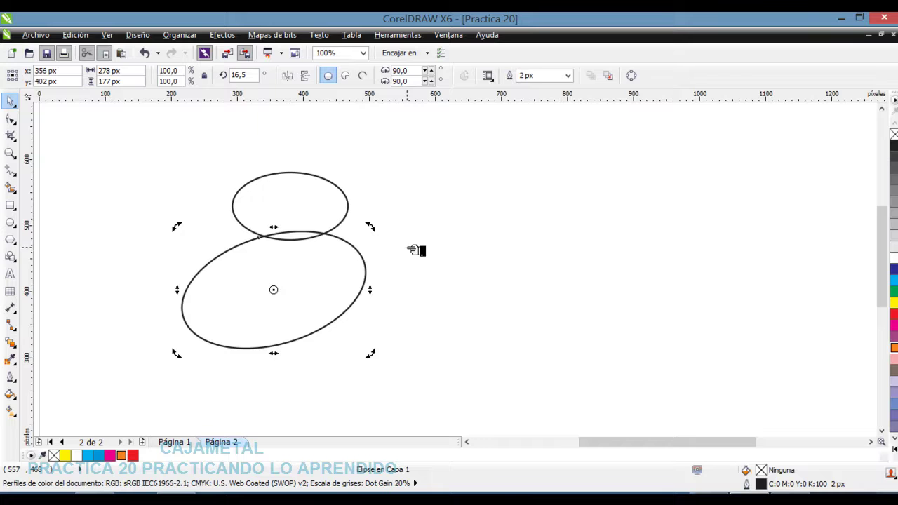
left_click(173, 444)
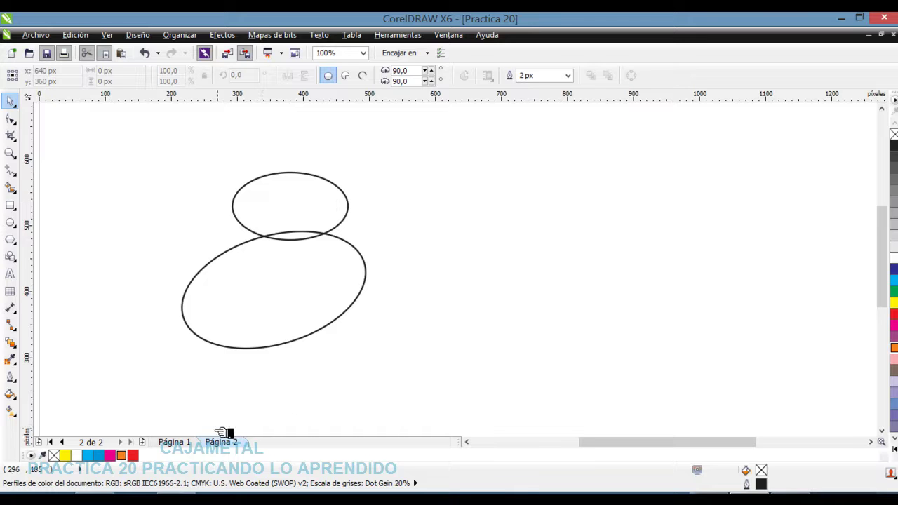
left_click(184, 442)
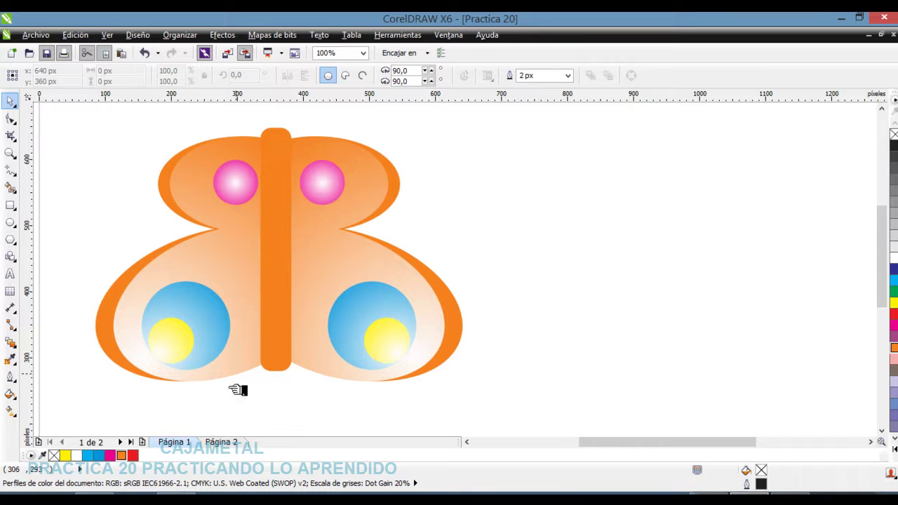
left_click(230, 445)
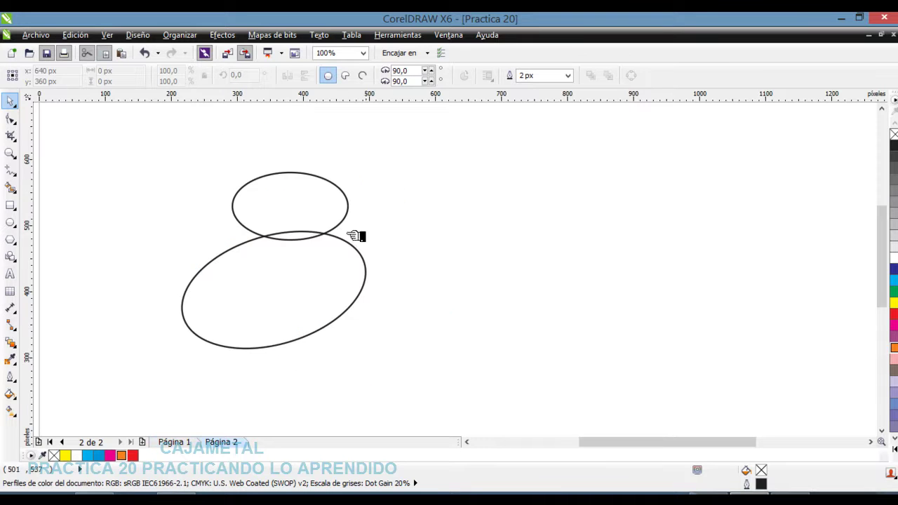
Weld (Soldar) the large ellipse to the small one into a single wing outline, keeping neither the source nor the target original
left_click(317, 275)
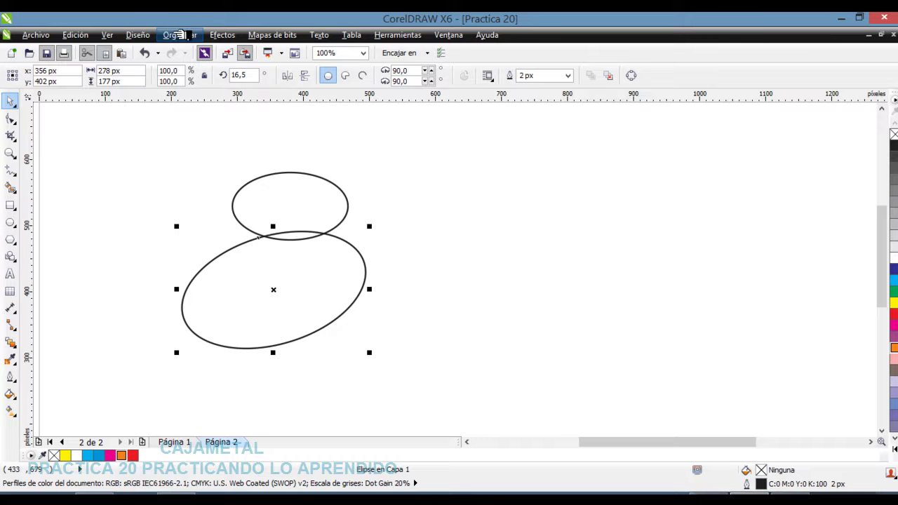
left_click(180, 36)
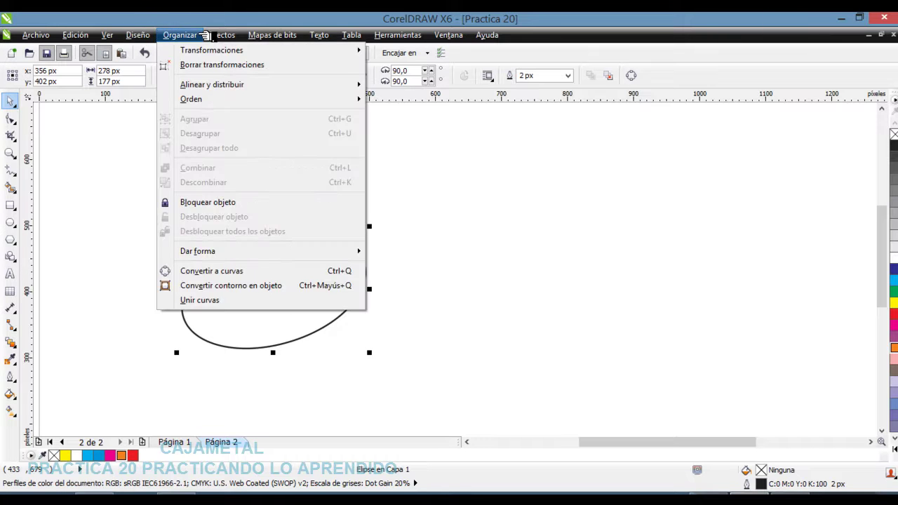
mouse_move(345, 252)
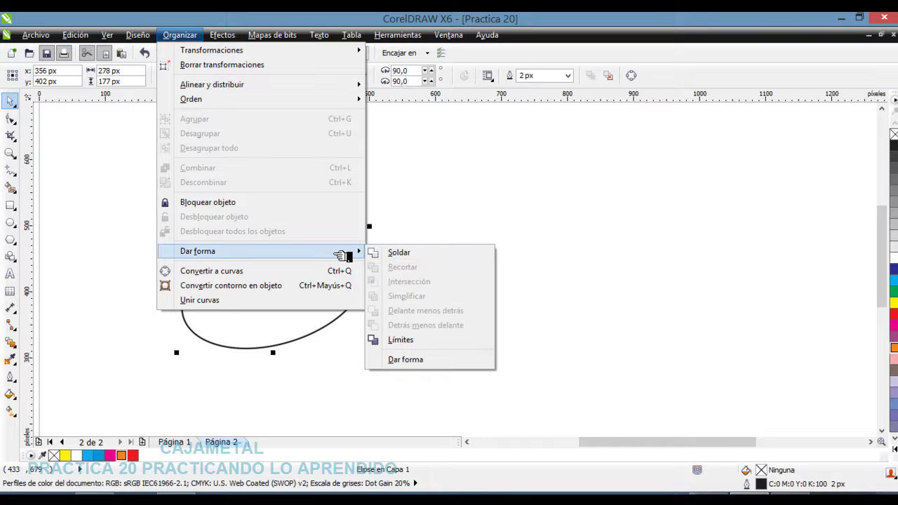
left_click(414, 359)
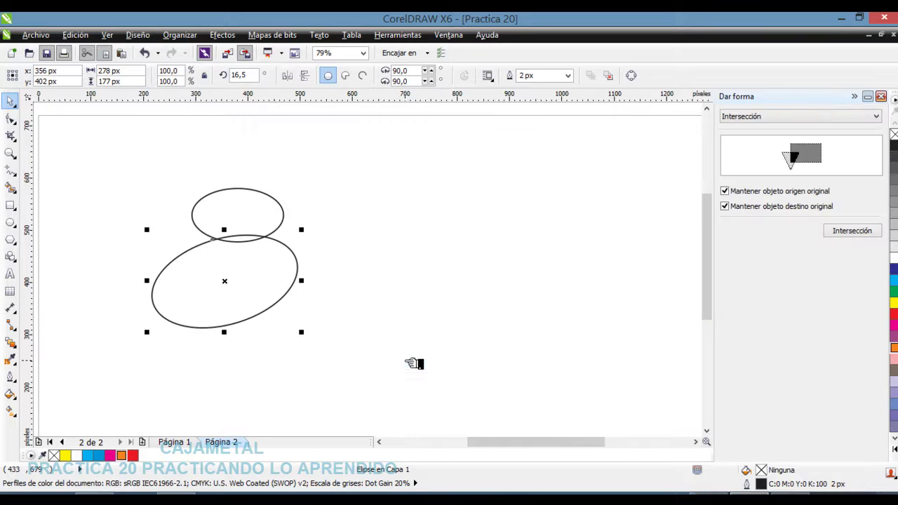
left_click(778, 117)
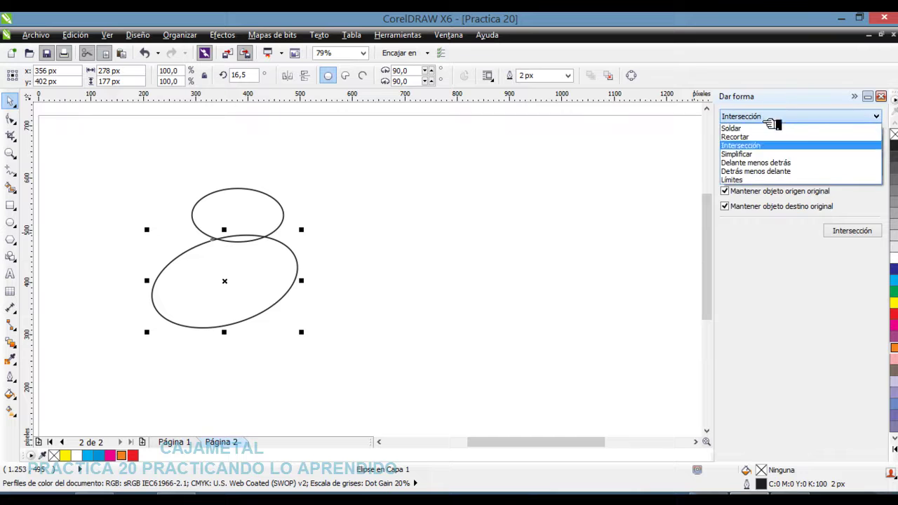
left_click(778, 128)
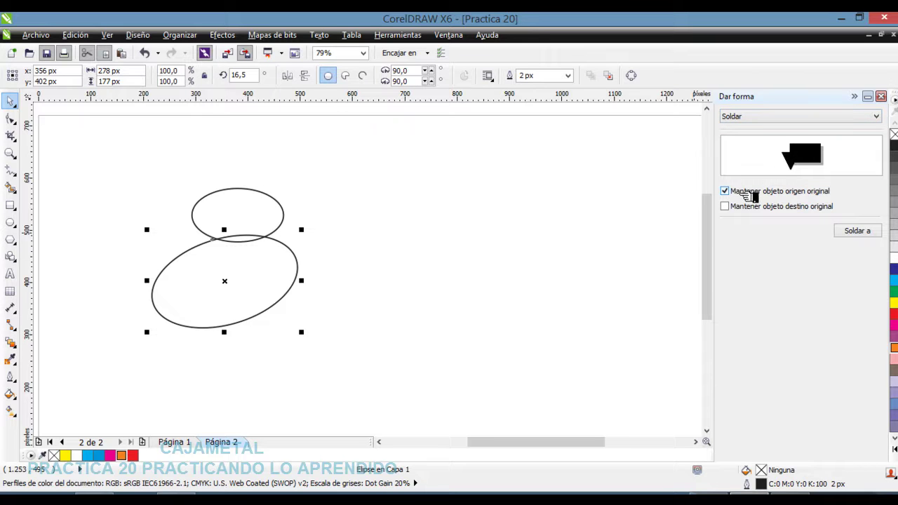
left_click(730, 191)
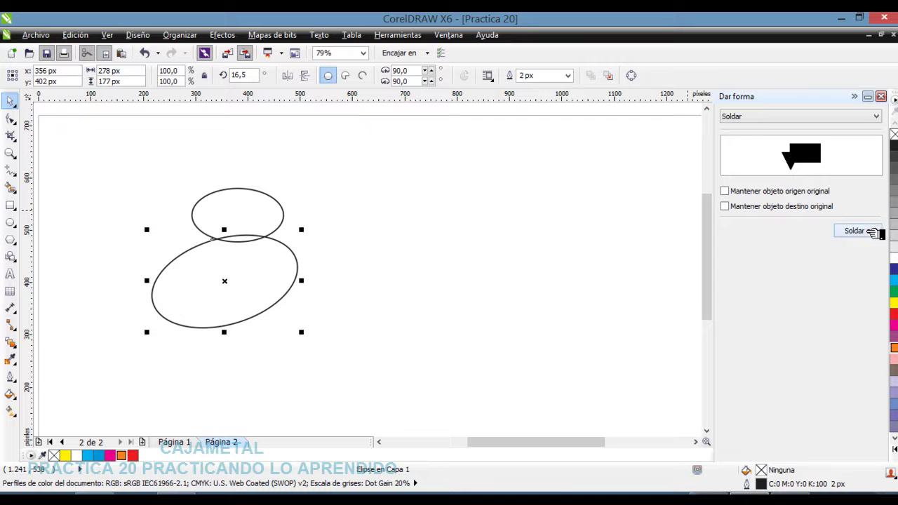
left_click(871, 233)
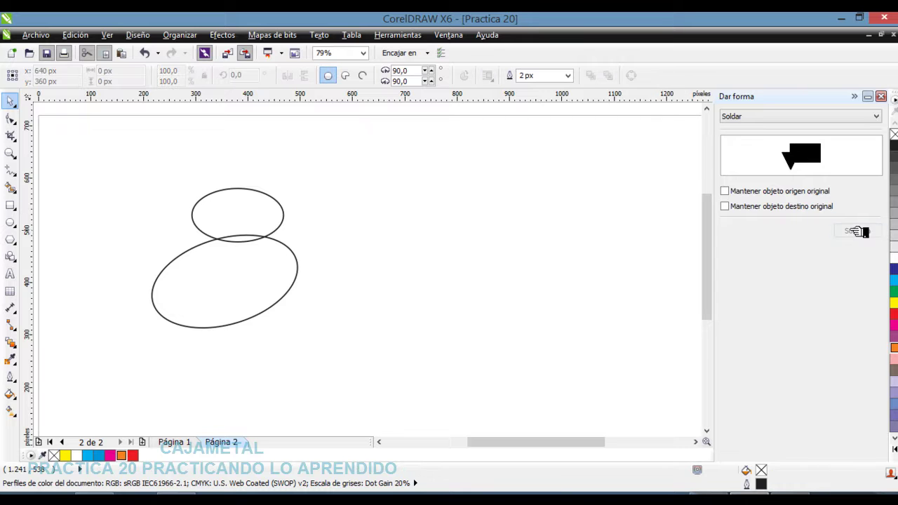
left_click(243, 204)
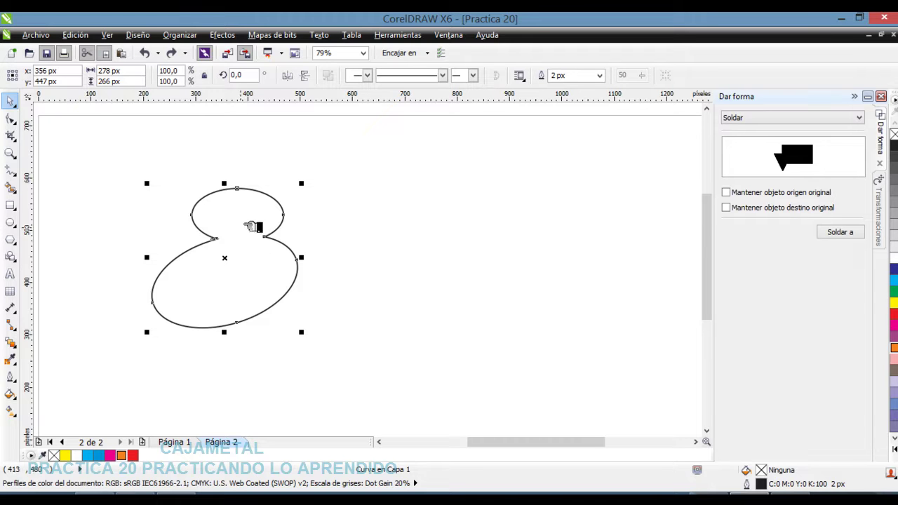
left_click(365, 224)
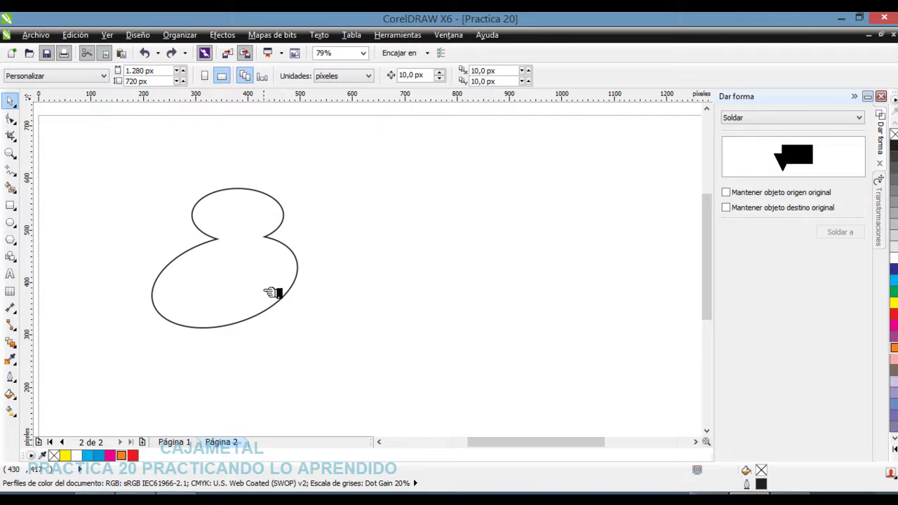
Draw a vertical rectangle about 87 by 334 px and position it over the wing's right part, its left edge near the inner notch
left_click(13, 206)
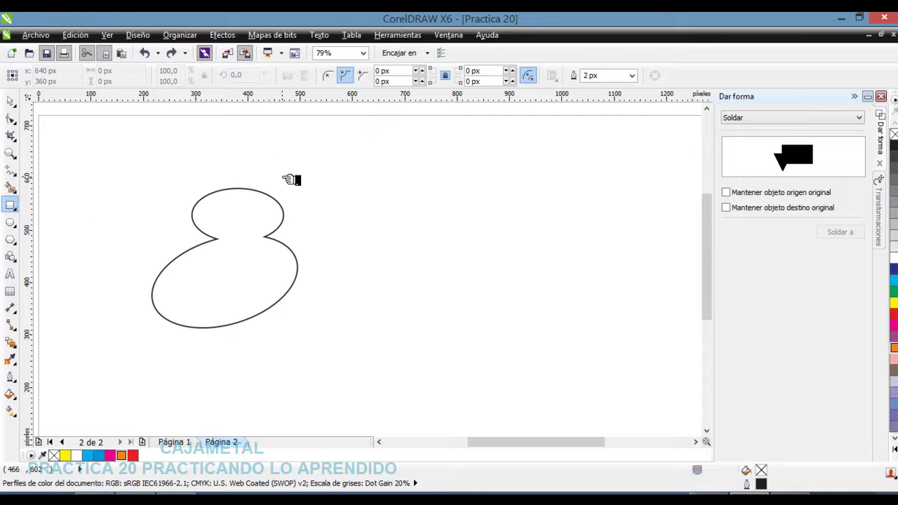
left_click_drag(282, 177, 328, 352)
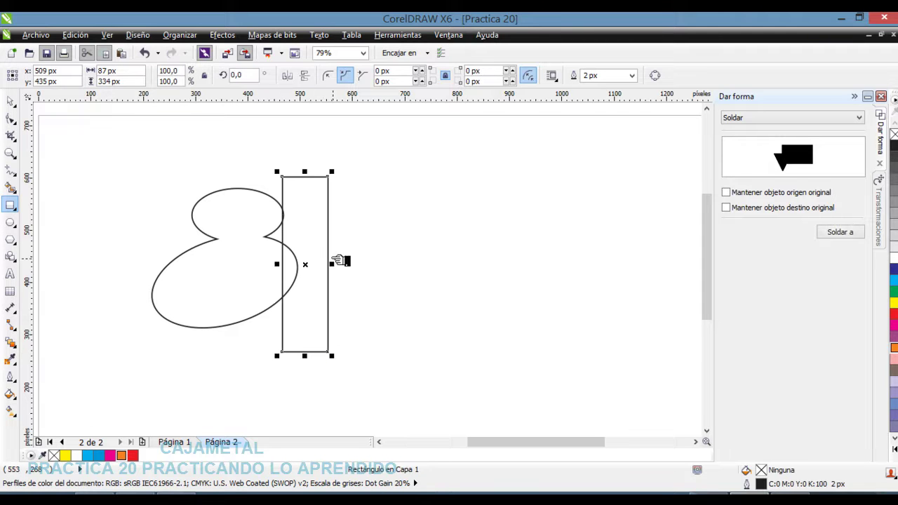
left_click(11, 101)
left_click_drag(310, 221, 294, 215)
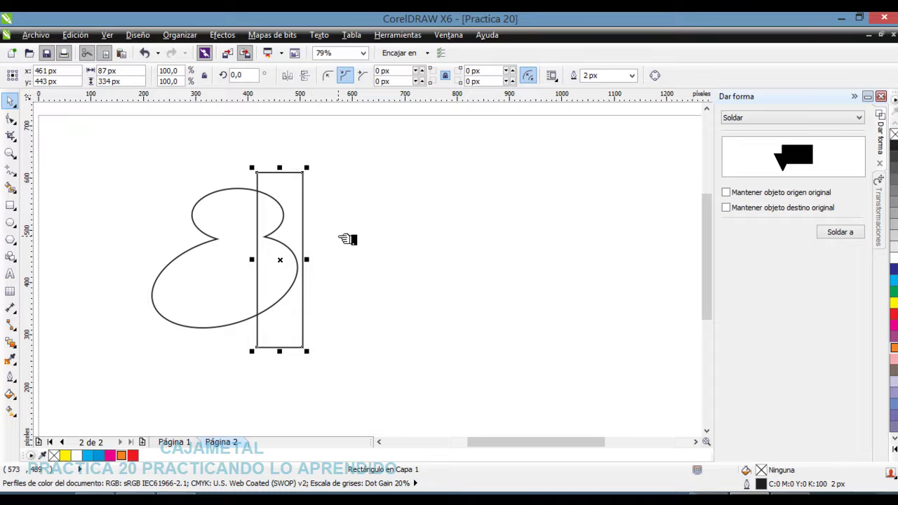
key("Right")
key("Right")
key("Left")
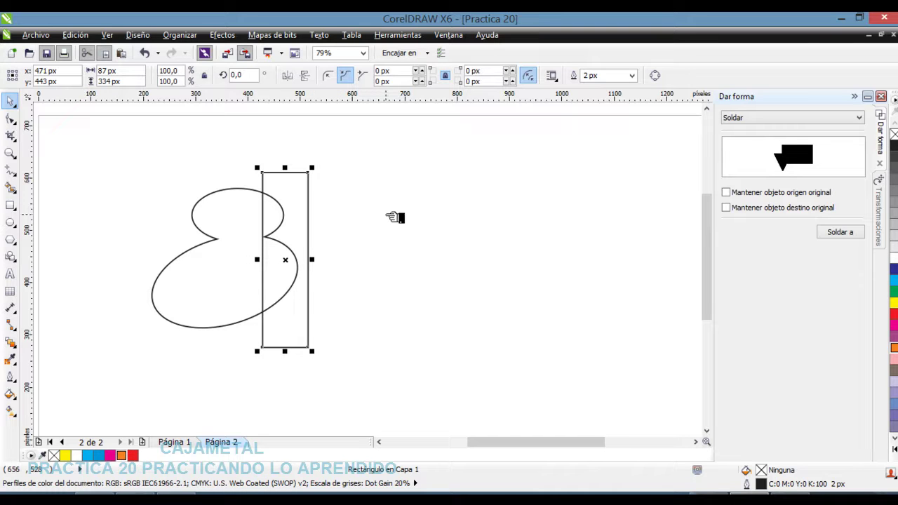
Trim (Recortar) the wing outline with the rectangle, keeping the source rectangle
left_click(770, 119)
left_click(757, 139)
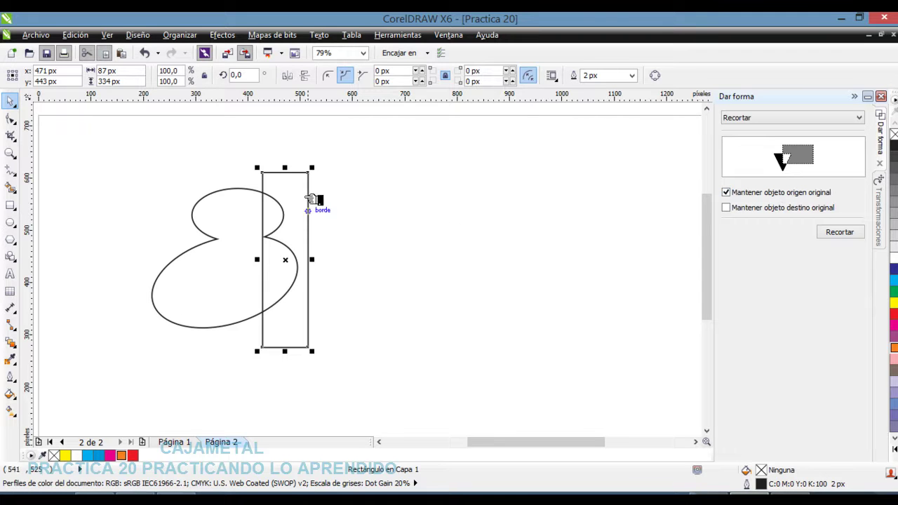
left_click(840, 231)
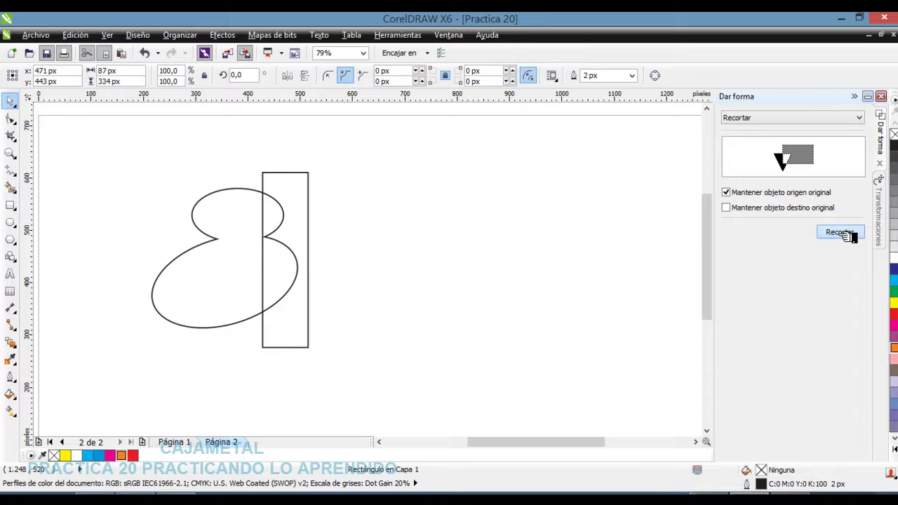
left_click(239, 217)
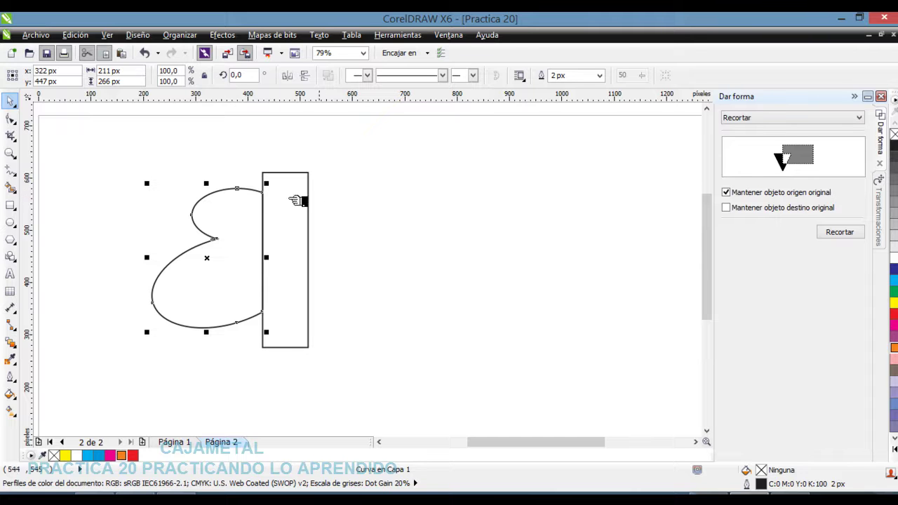
Move the rectangle slightly away from the wing's cut edge and round all four of its corners to 32 px
left_click(309, 210)
mouse_move(300, 210)
left_mouse_down()
mouse_move(342, 209)
mouse_move(307, 207)
left_mouse_up()
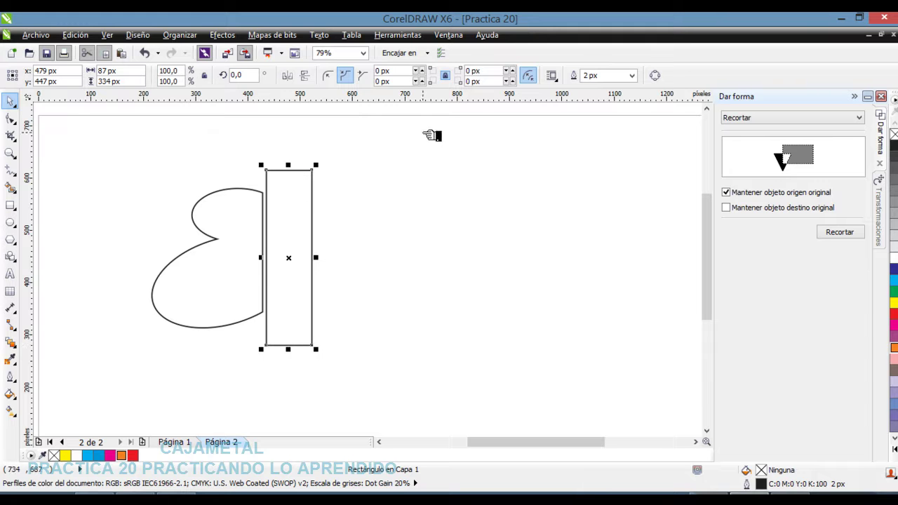
left_click(330, 73)
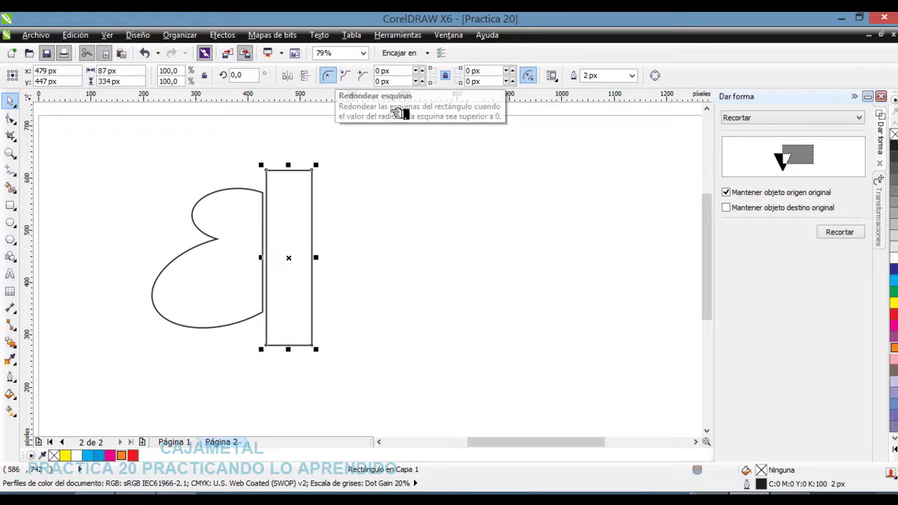
left_click(423, 71)
left_click(423, 71)
left_click(423, 70)
left_click(423, 71)
left_click(423, 71)
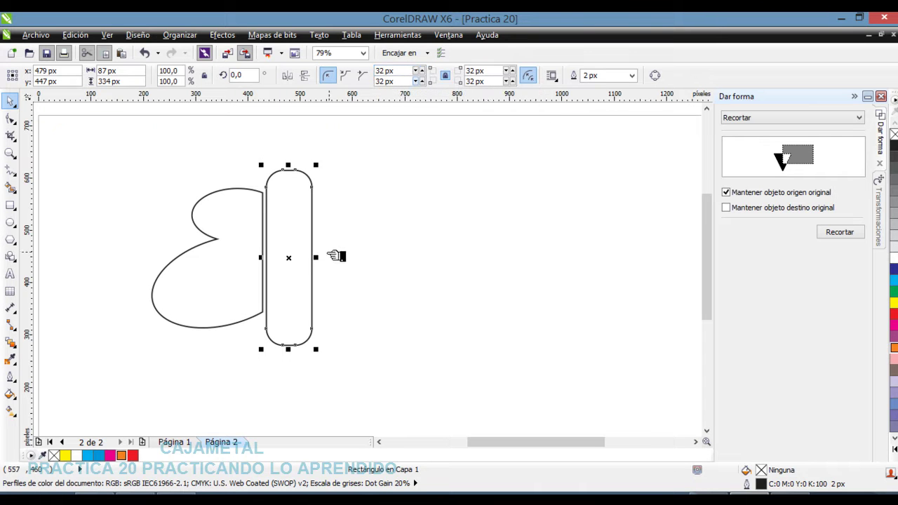
Resize the rounded rectangle to about 44 by 283 px and place it against the wing's cut edge
left_click_drag(316, 258, 296, 260)
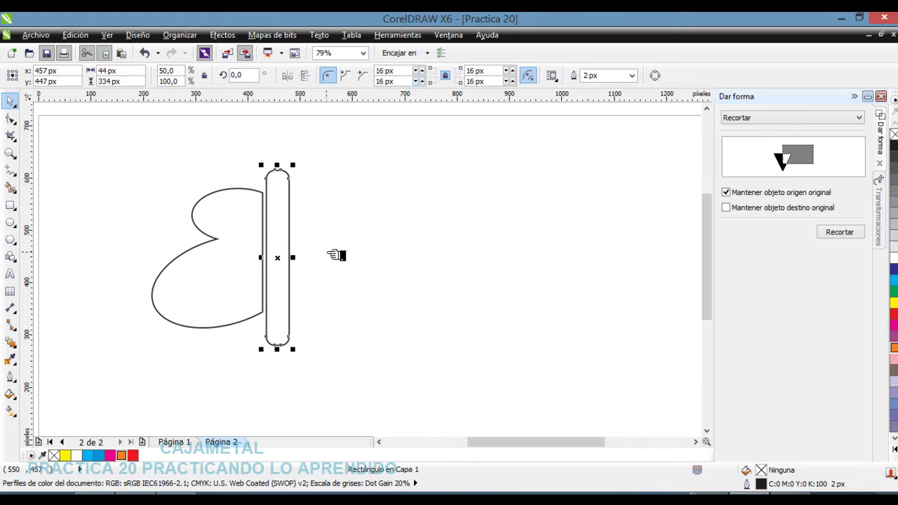
left_click_drag(277, 165, 284, 185)
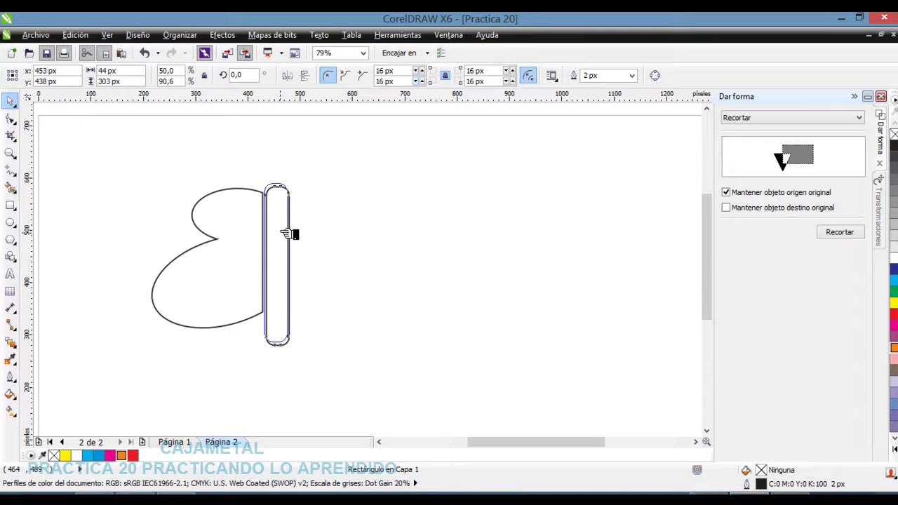
left_click_drag(283, 226, 295, 224)
left_click_drag(274, 170, 291, 185)
left_click_drag(288, 218, 295, 215)
left_click(351, 240)
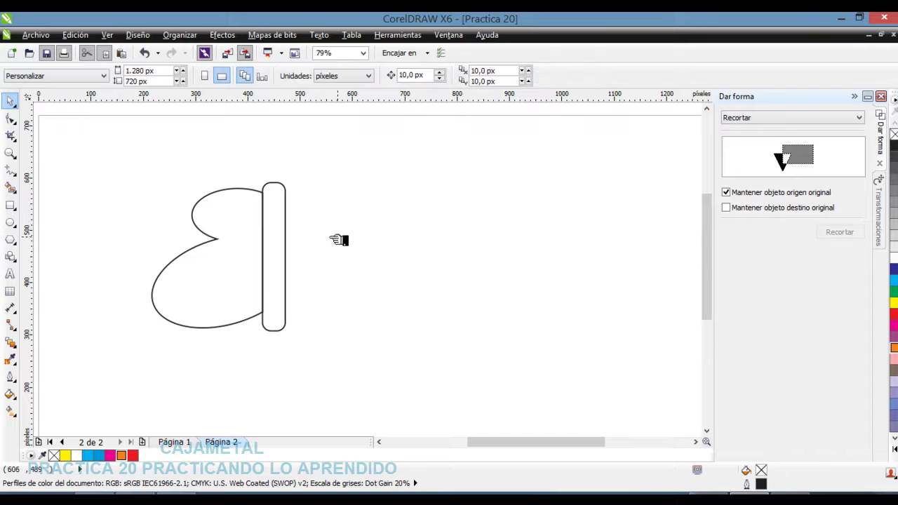
Move the rounded rectangle away from the wing, leaving a gap of about 60 px, and select the wing
left_click(286, 213)
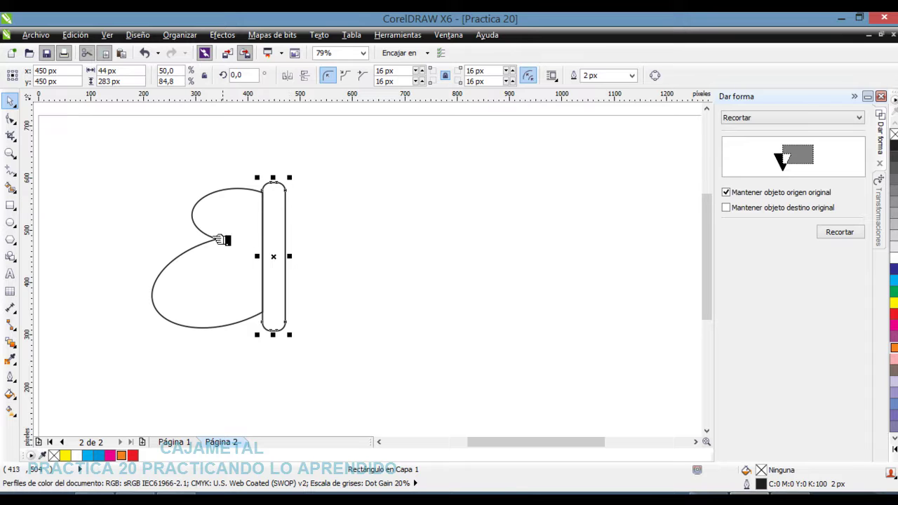
left_click(247, 207)
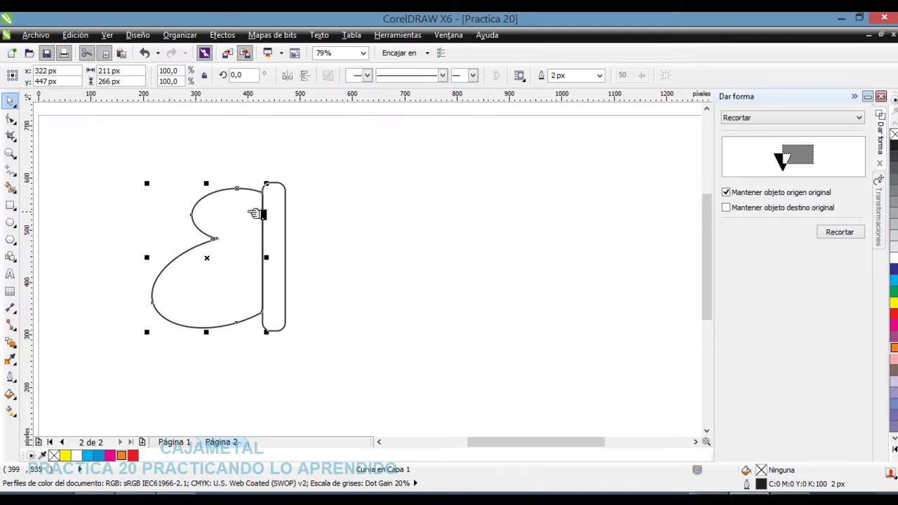
left_click_drag(275, 215, 311, 251)
left_click(246, 228)
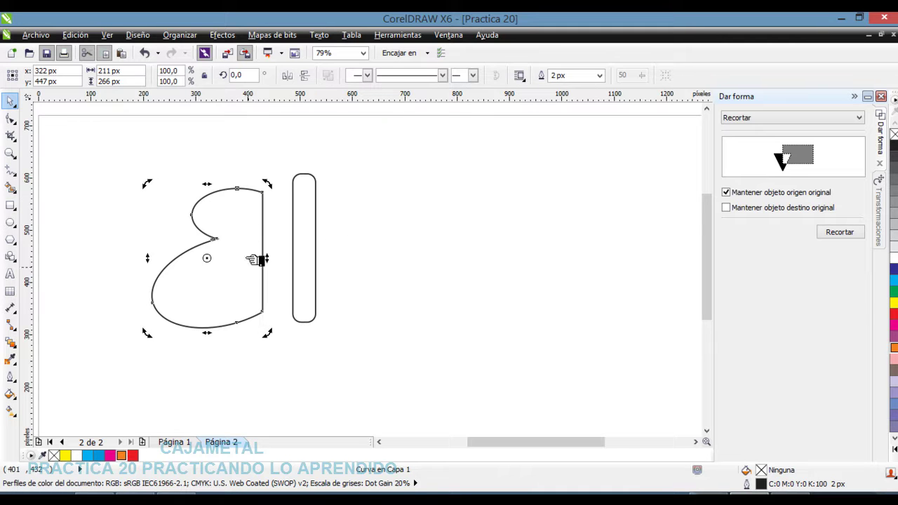
left_click(247, 218)
Check the butterfly on page 1, return to page 2, select the wing and show the scale and mirror transformation settings
left_click(184, 442)
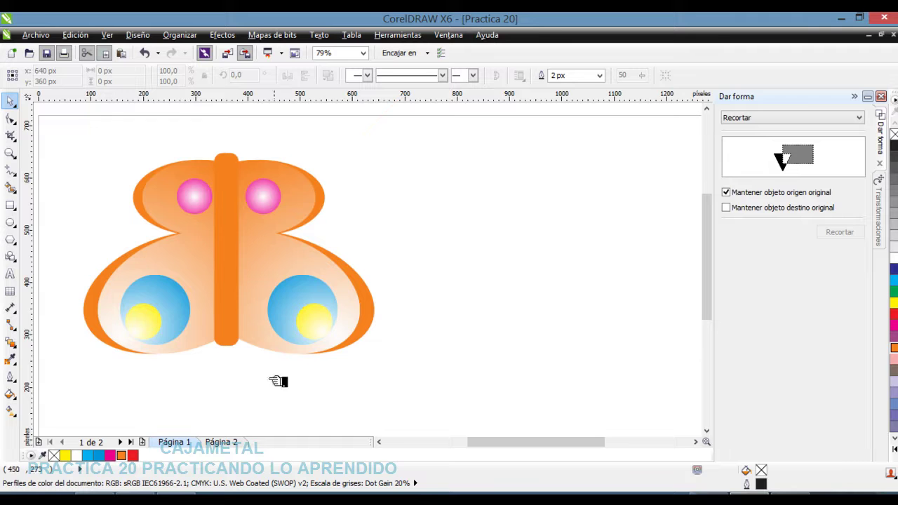
left_click(232, 444)
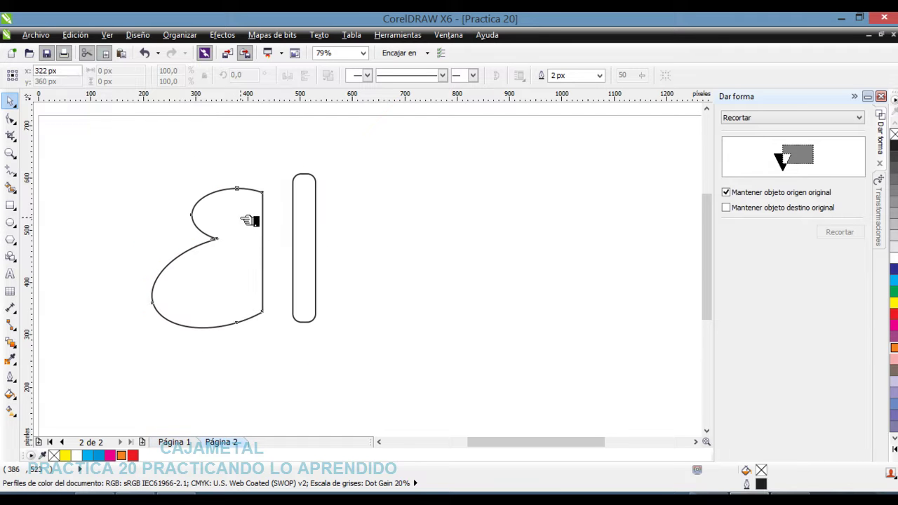
left_click(261, 223)
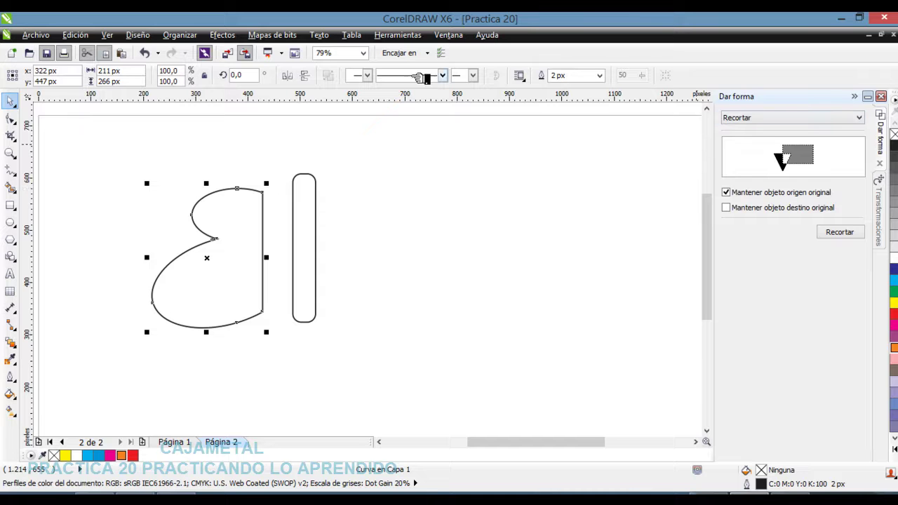
left_click(886, 210)
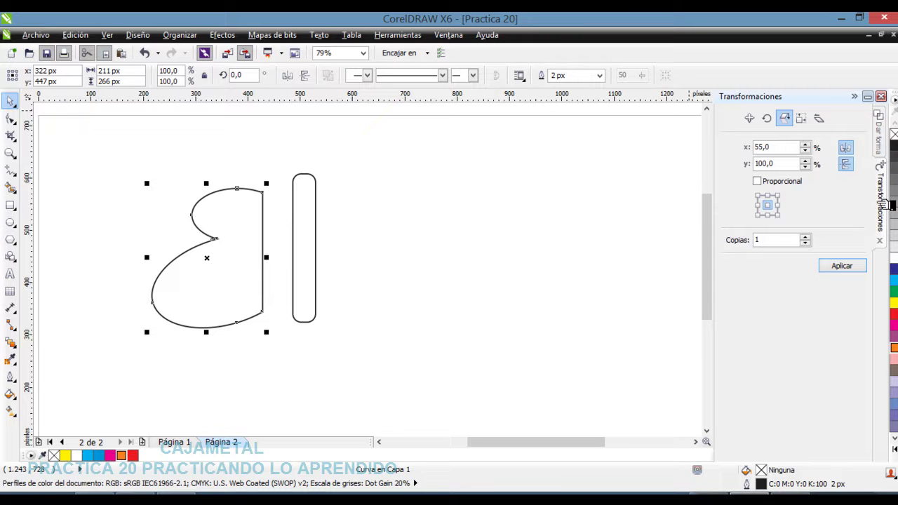
left_click(180, 34)
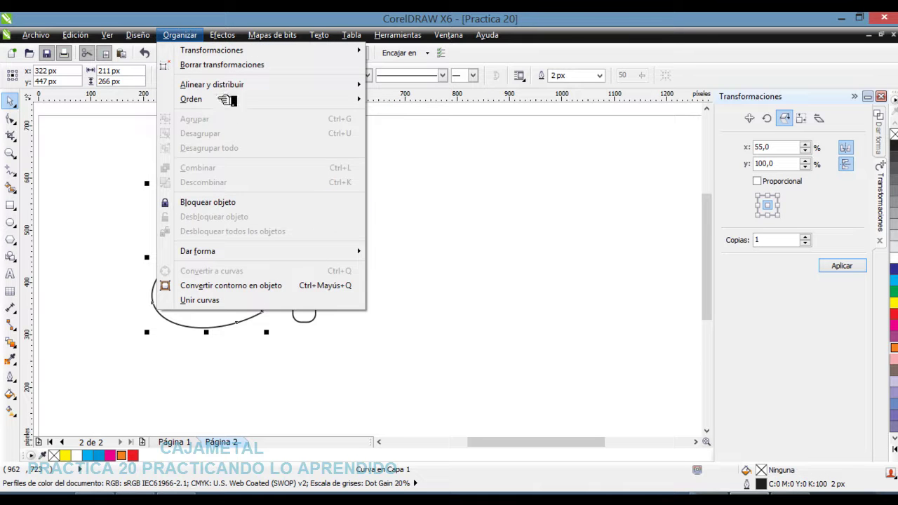
mouse_move(239, 52)
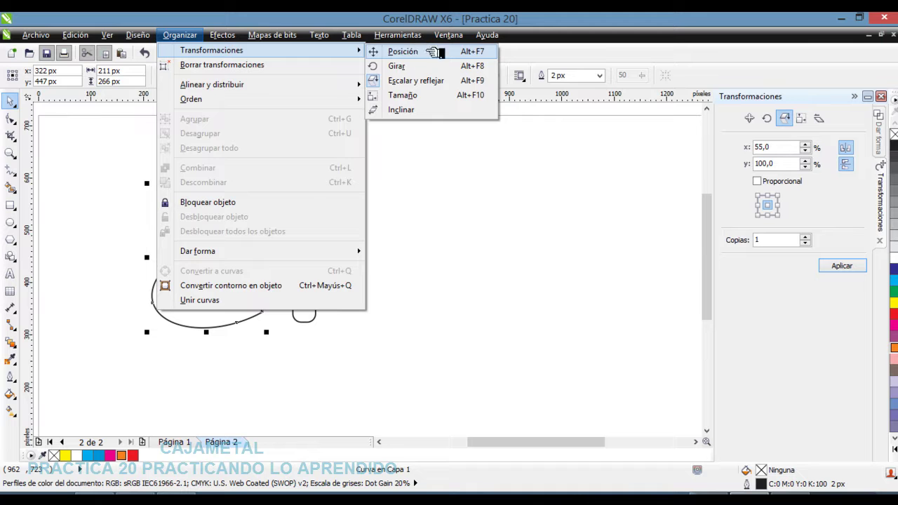
left_click(881, 204)
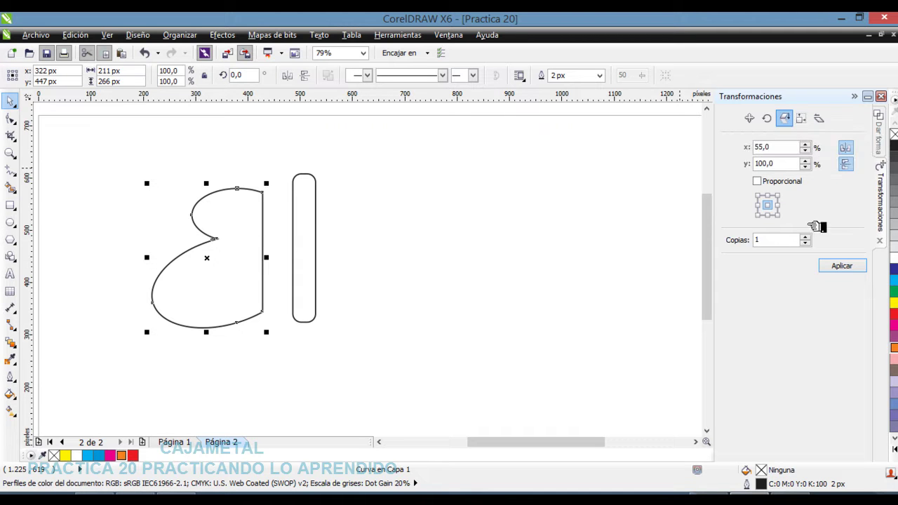
Set the wing's scaling to non-proportional with the centre-right anchor (Central derecha) and 1 copy
left_click(758, 181)
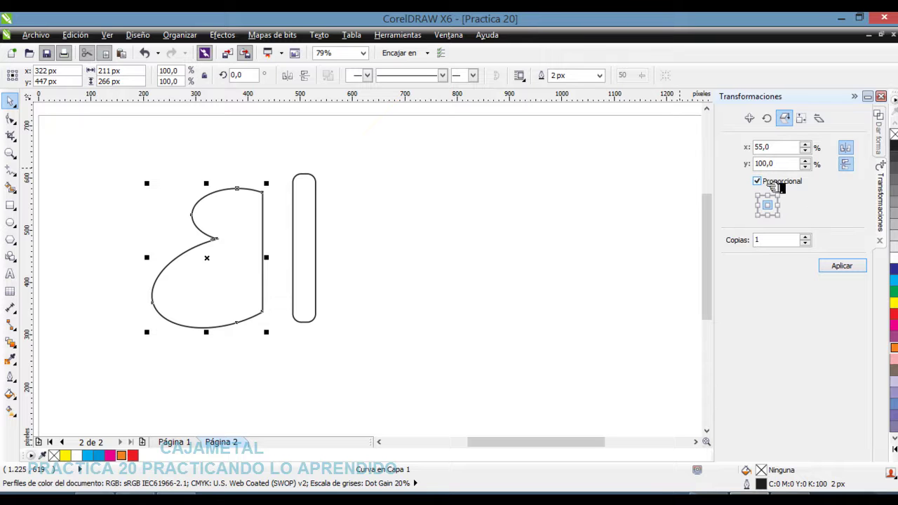
left_click(760, 181)
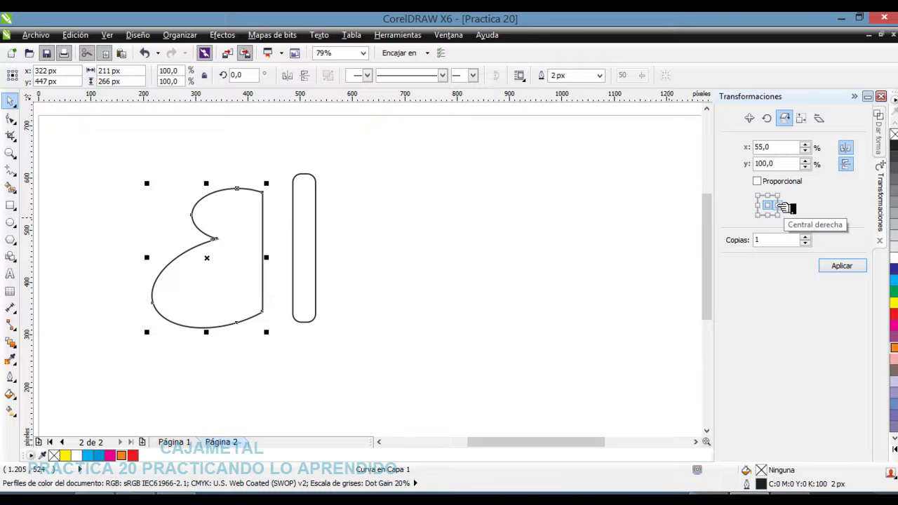
left_click(779, 207)
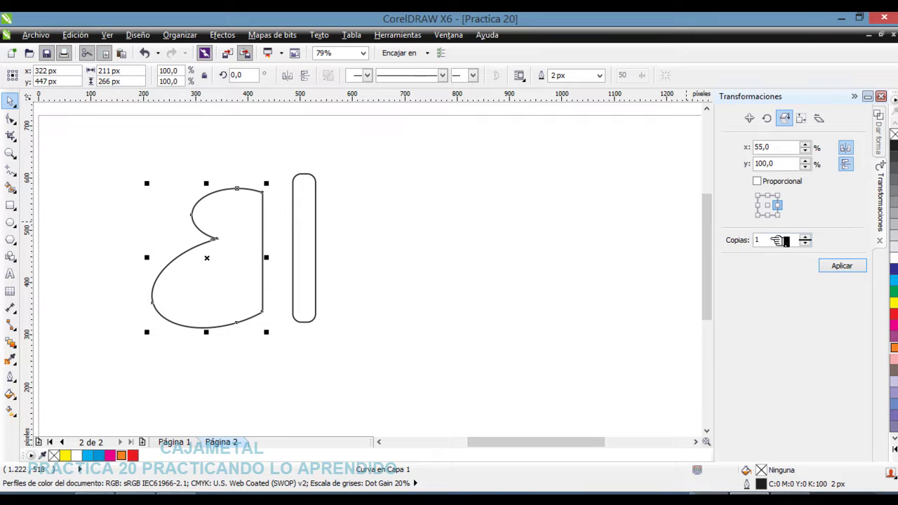
left_click_drag(759, 241, 784, 242)
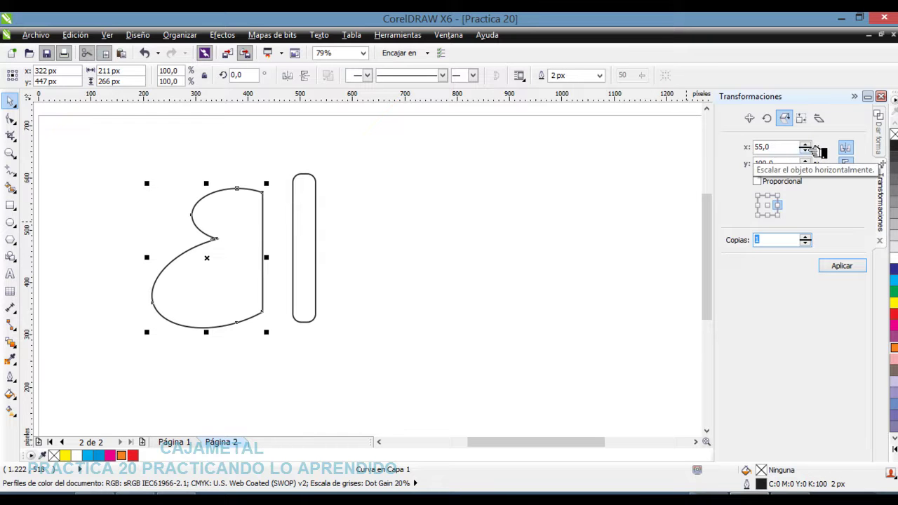
Try a wing copy at 30% horizontal and 100% vertical scale with both mirror options on, and undo it
left_click(806, 151)
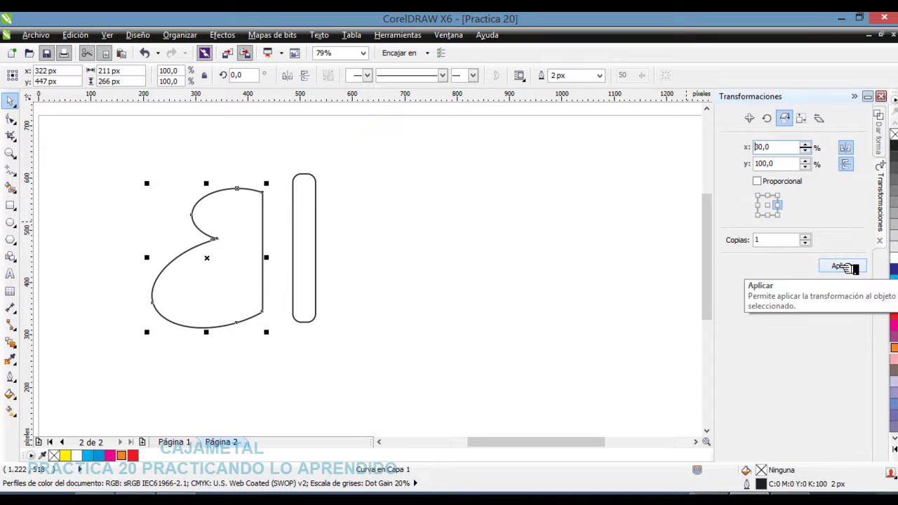
left_click(846, 267)
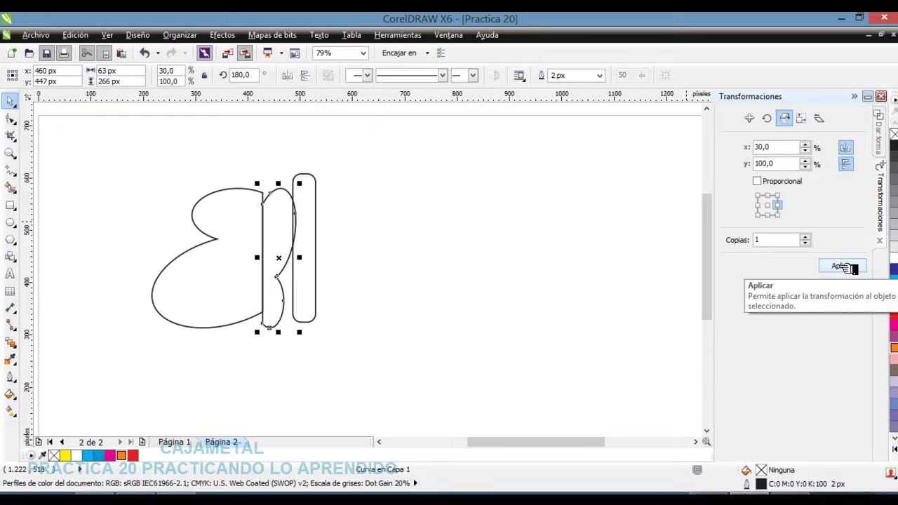
key("ctrl+z")
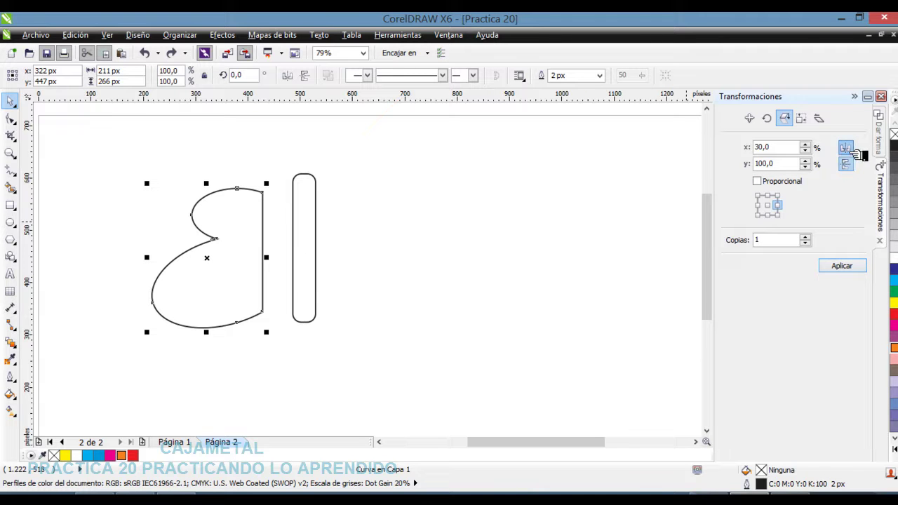
Turn off horizontal and vertical mirroring, and test a wing copy at 30% horizontal scale before undoing the copy
left_click(846, 148)
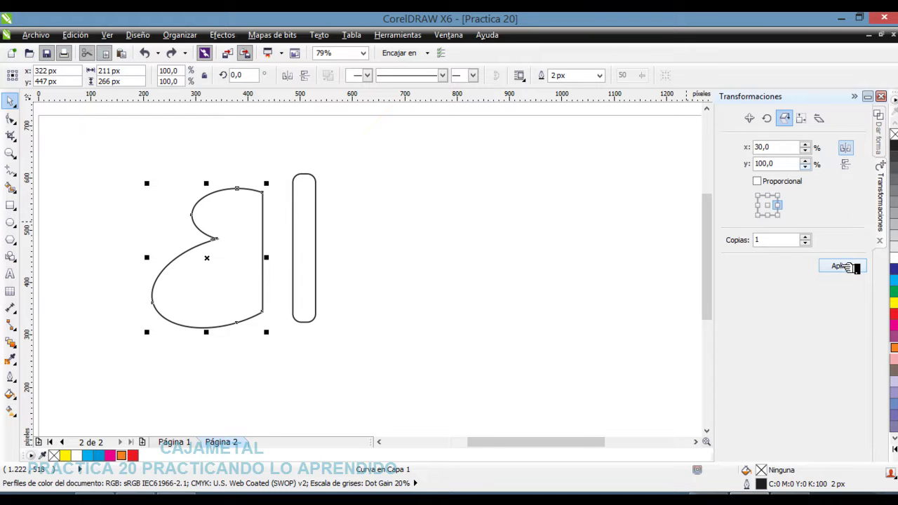
left_click(842, 266)
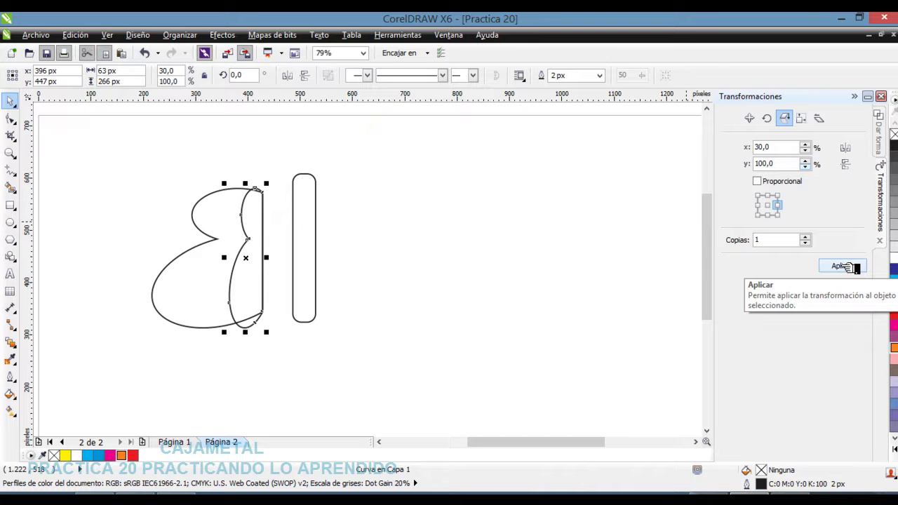
key("ctrl+z")
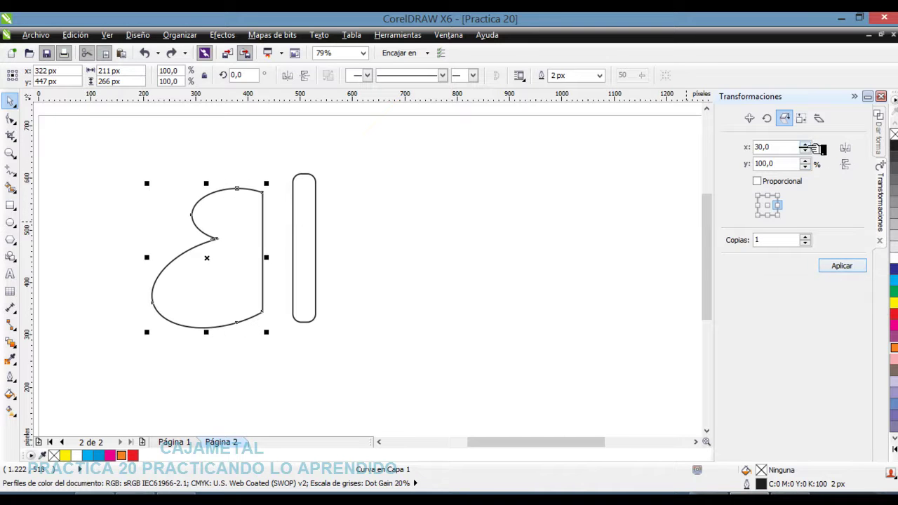
Try wing copies at 50%, 90%, 85% and 95% horizontal scale, undoing each one
left_click(806, 144)
left_click(806, 144)
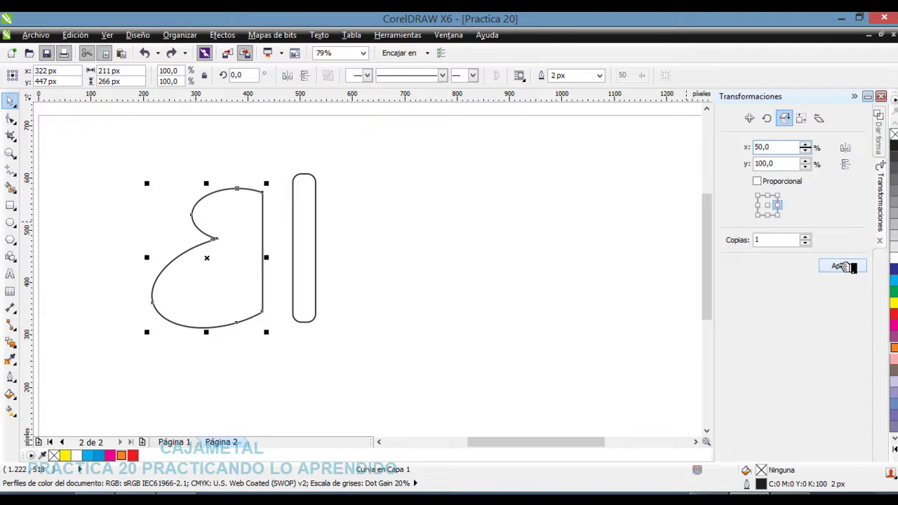
left_click(841, 267)
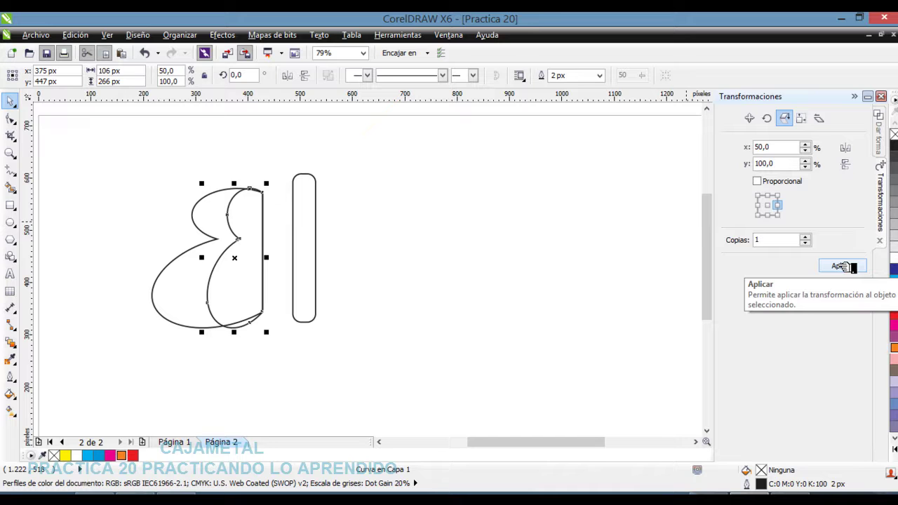
key("ctrl+z")
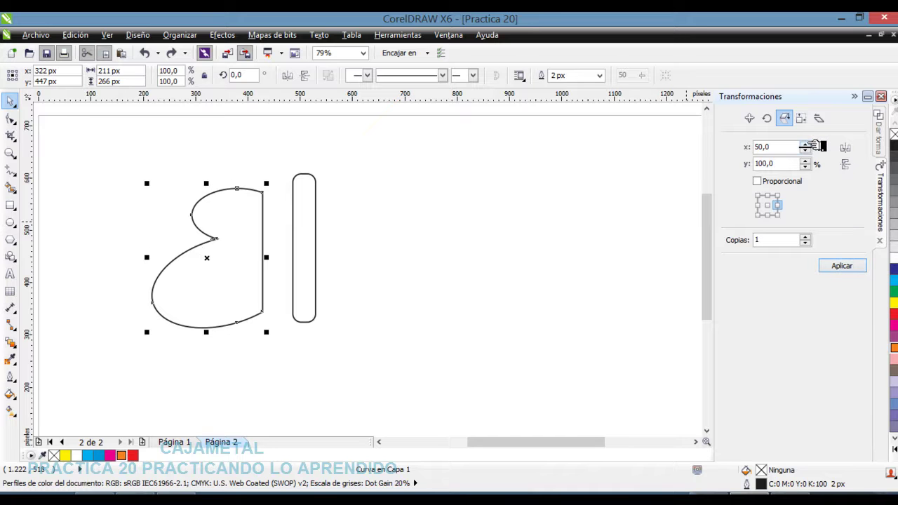
left_click(808, 144)
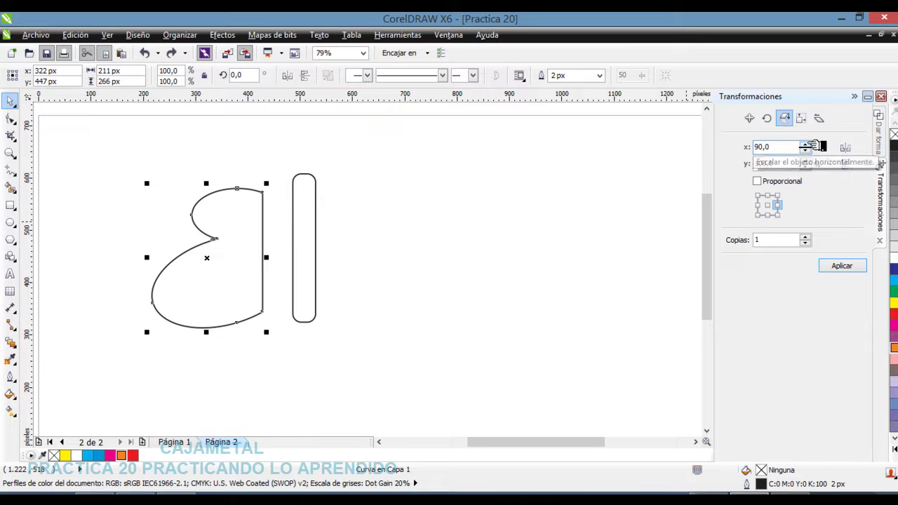
left_click(855, 267)
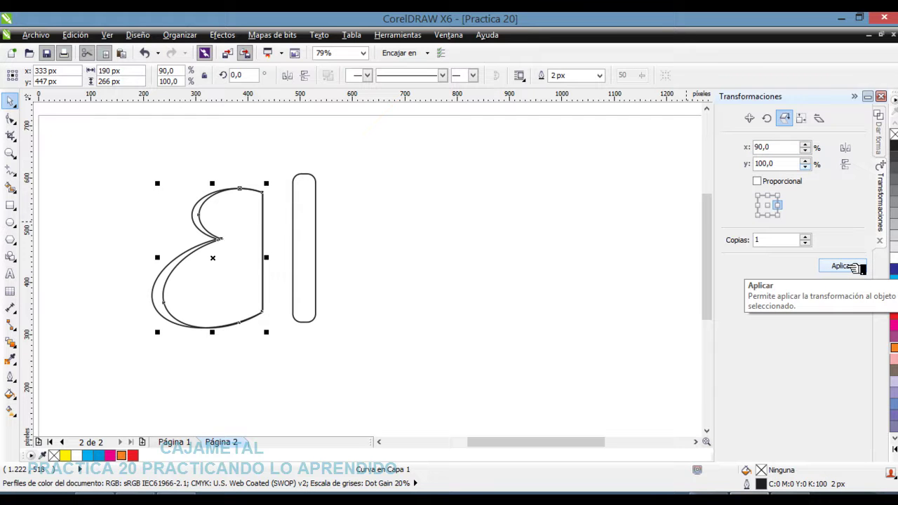
key("ctrl+z")
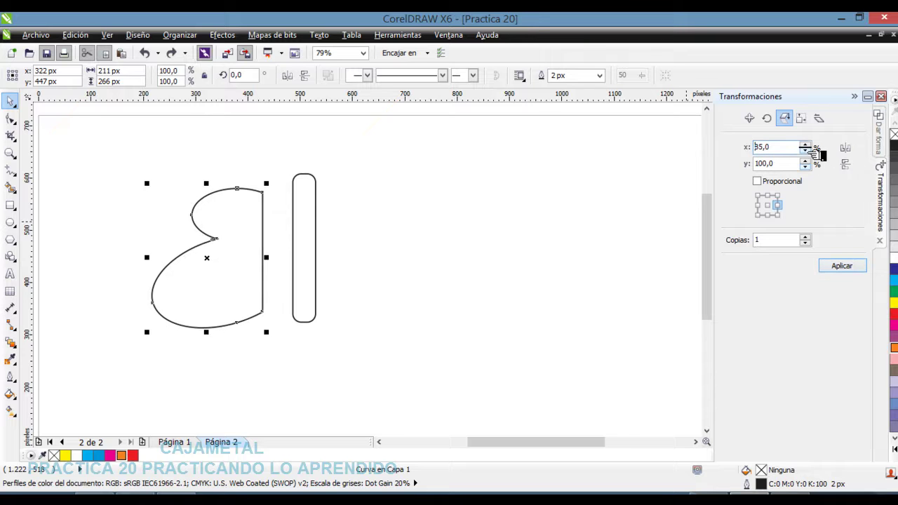
left_click(860, 265)
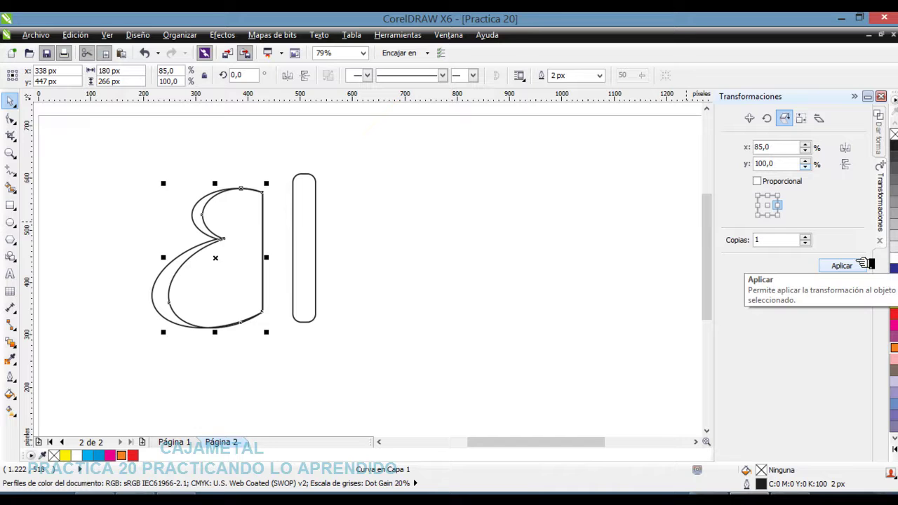
key("ctrl+z")
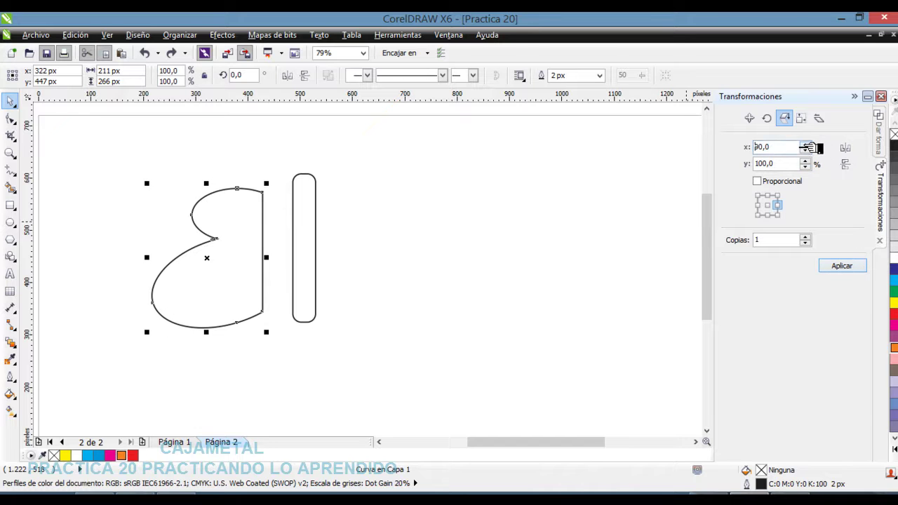
left_click(849, 267)
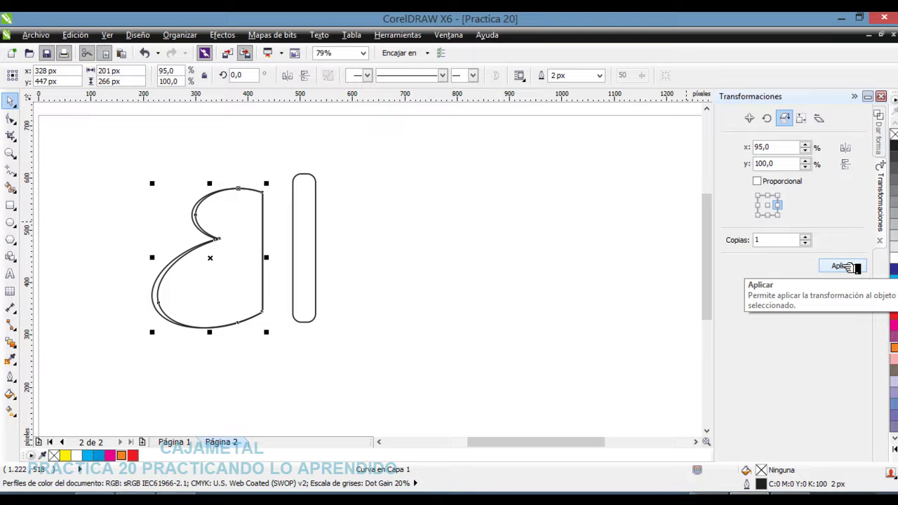
key("ctrl+z")
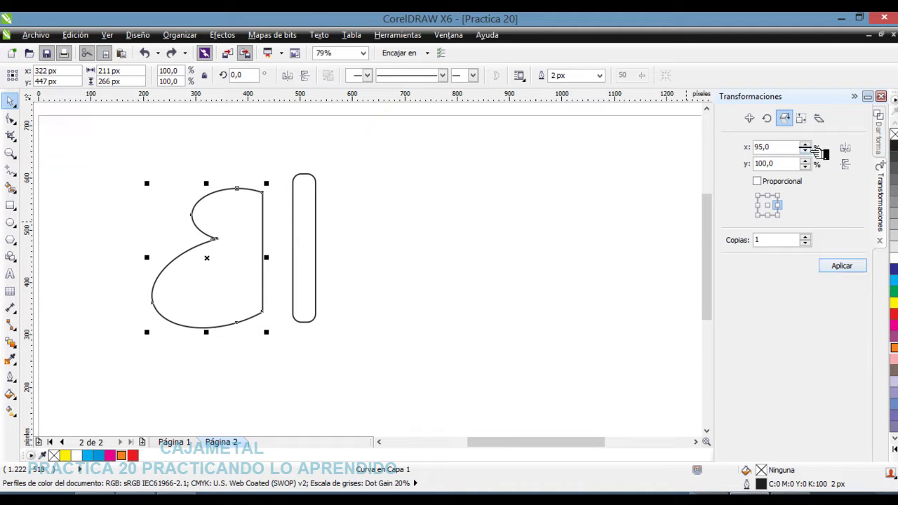
Create one wing copy at 90% horizontal and 100% vertical scale, anchored at centre right, and compare with page 1
left_click(849, 266)
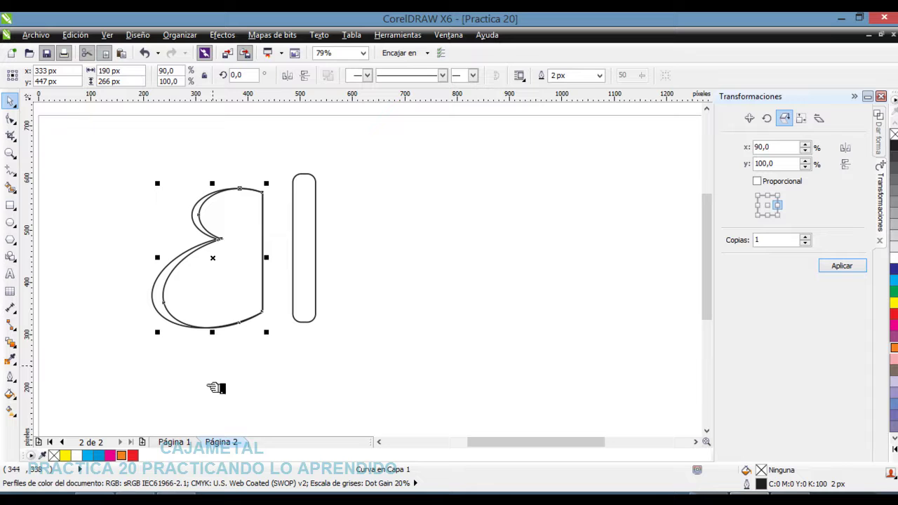
left_click(174, 444)
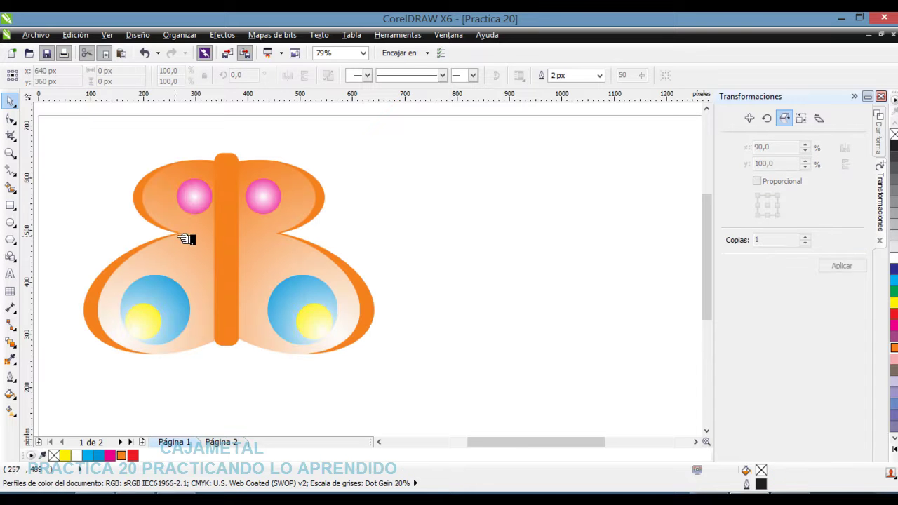
Check the wing circles on page 1 and draw a circle about 99 px wide beside the body on page 2
left_click(226, 443)
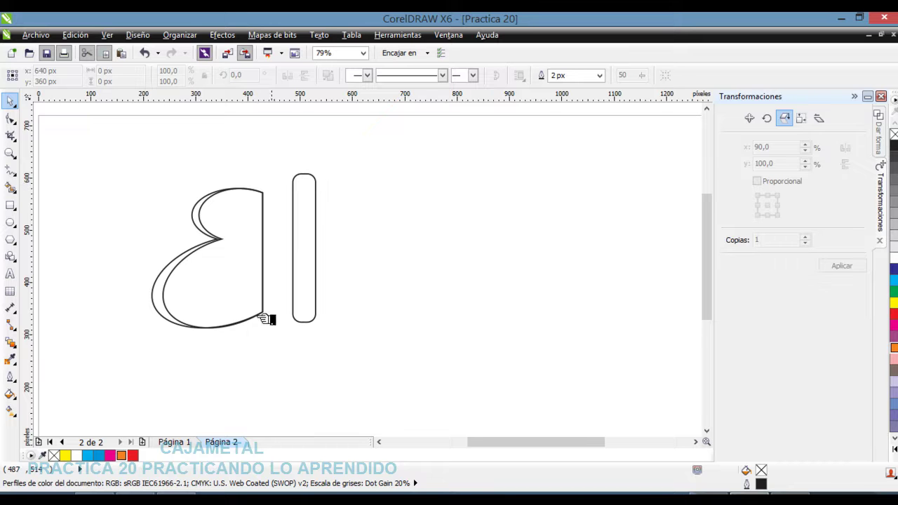
left_click(181, 443)
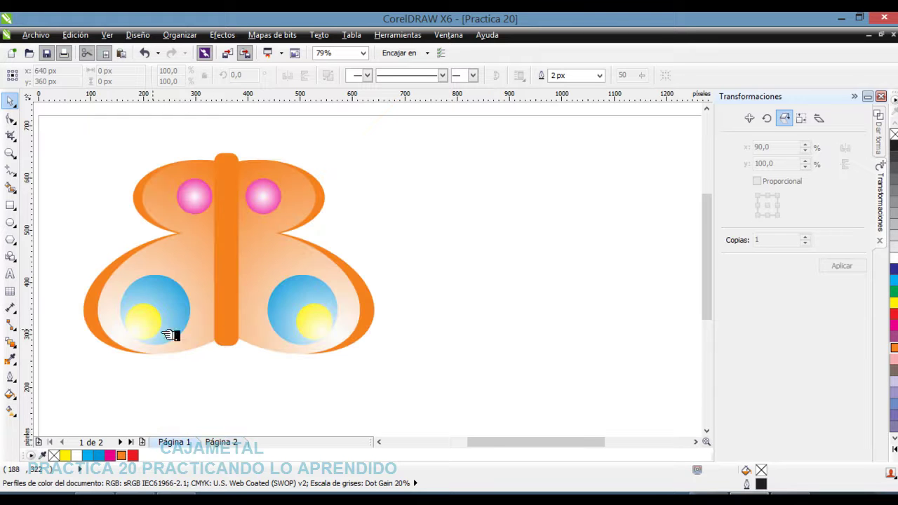
left_click(237, 442)
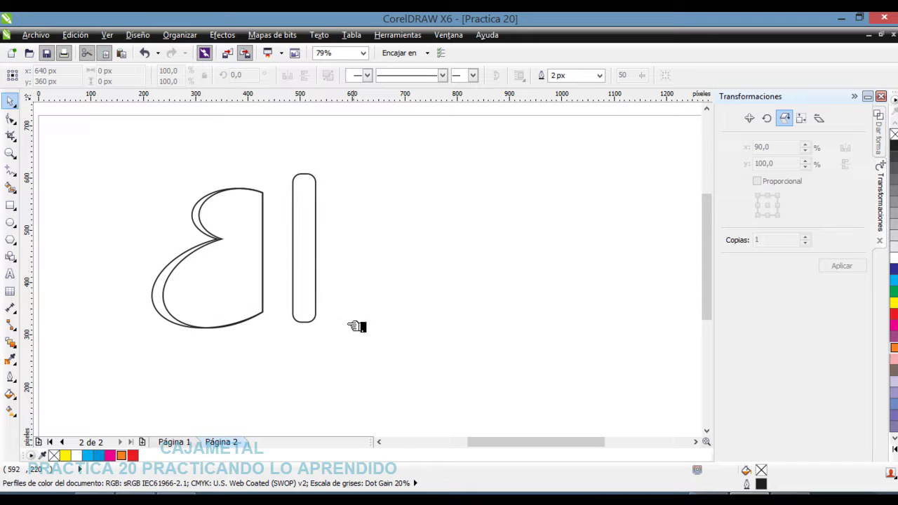
left_click(12, 223)
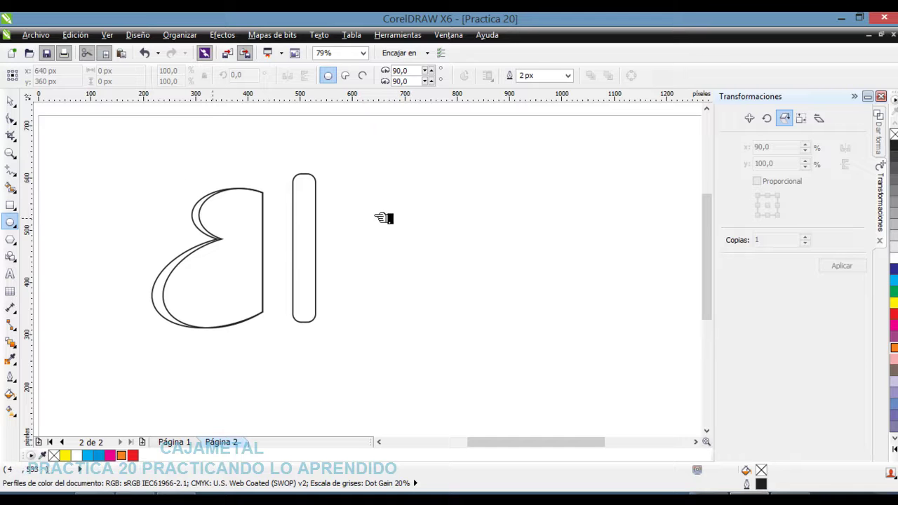
left_click_drag(375, 200, 428, 242)
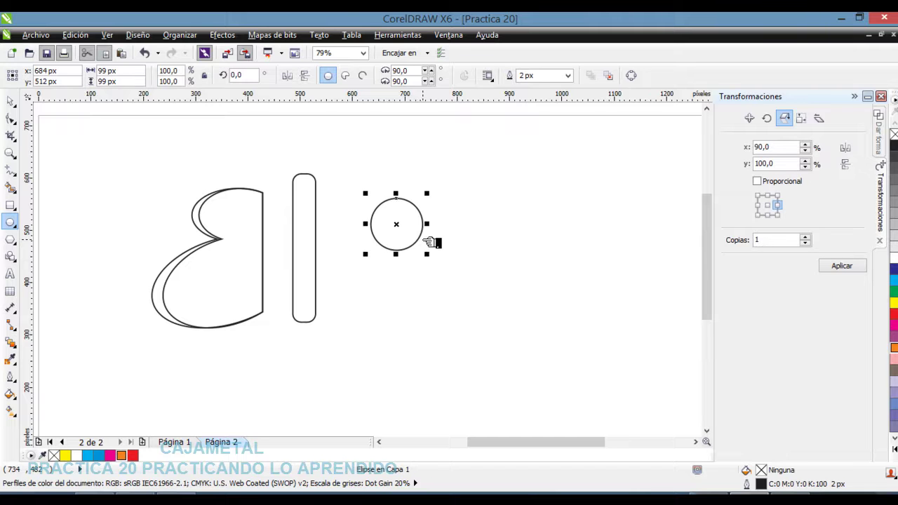
key("space")
left_click(412, 208)
left_click(567, 236)
Create one proportional copy of the circle sized 49 px by 49 px, anchored at its bottom-left corner
left_click(406, 210)
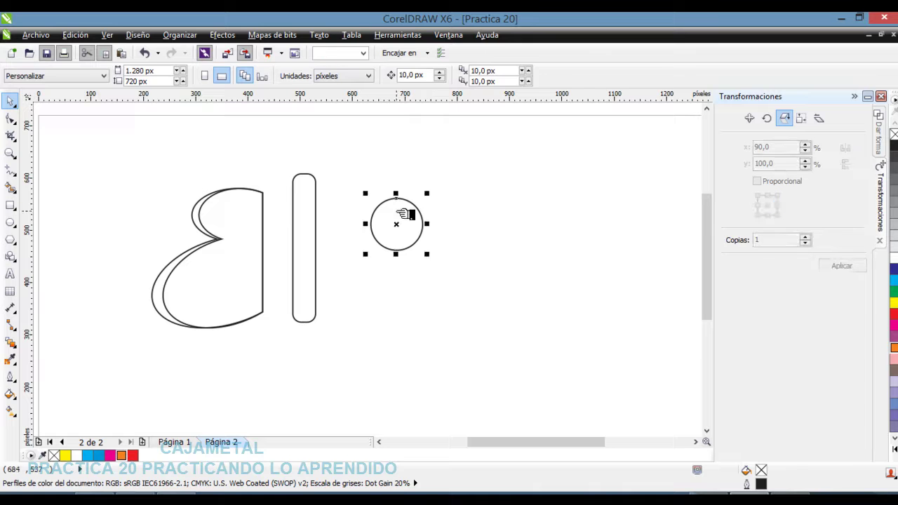
left_click(807, 119)
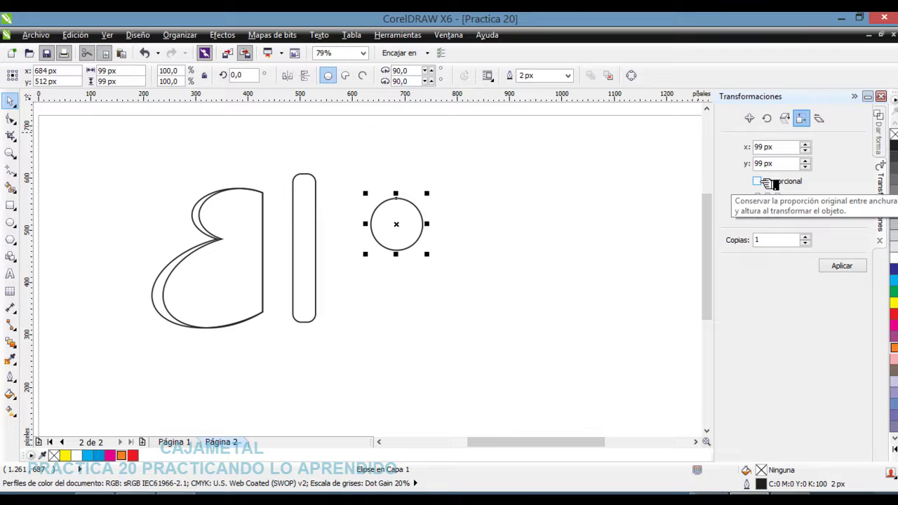
left_click(765, 182)
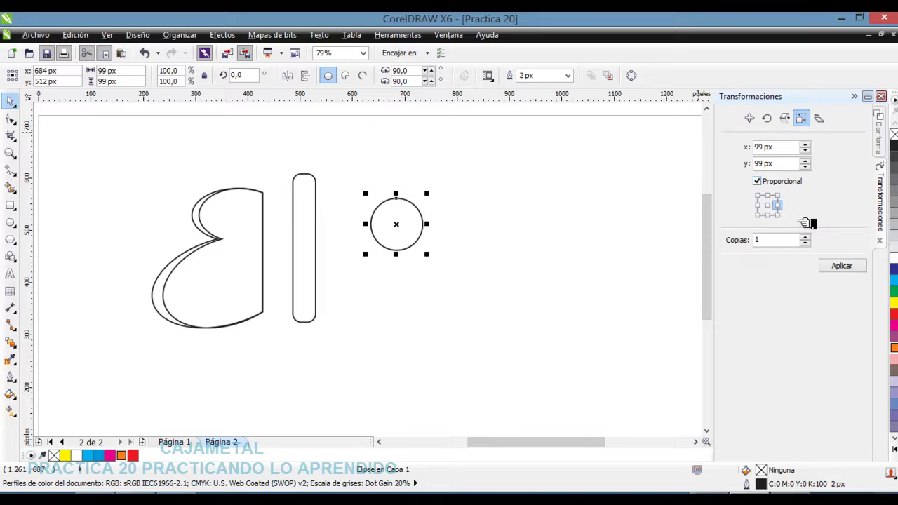
left_click(759, 216)
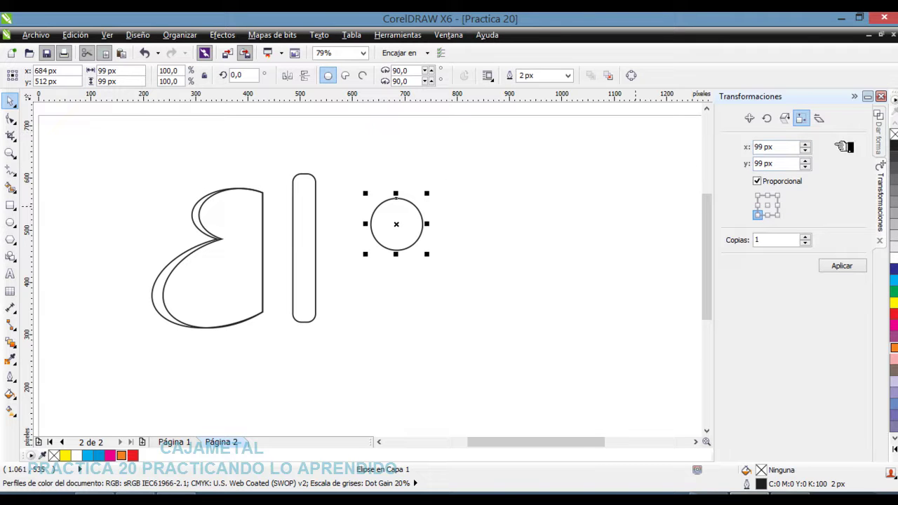
left_click(806, 150)
left_click(806, 151)
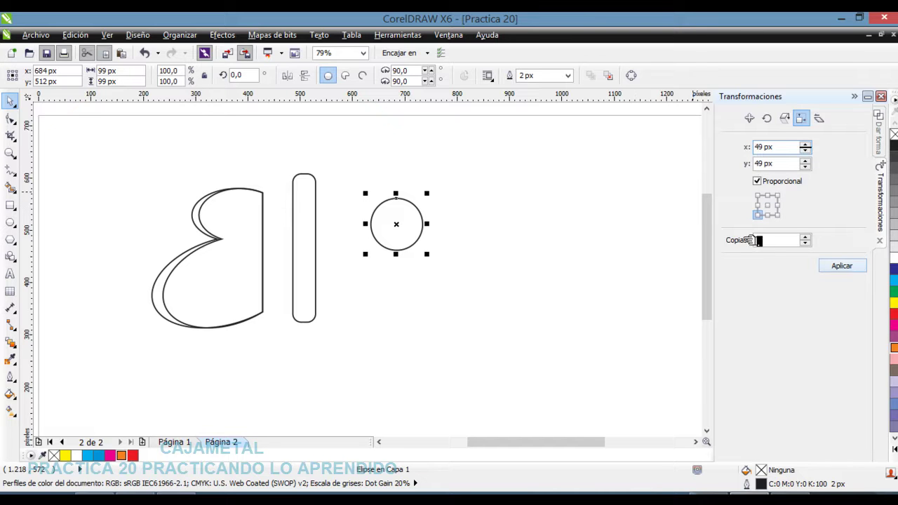
left_click(848, 267)
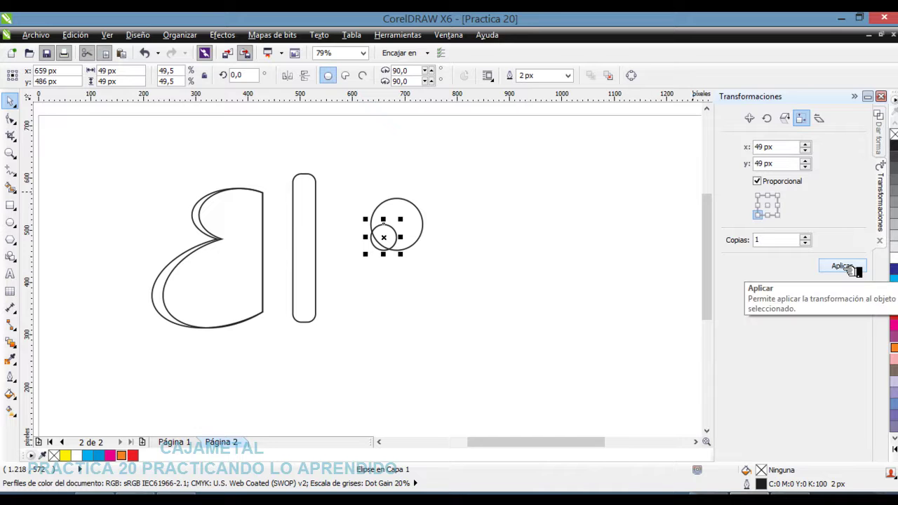
Nudge the small circle so it sits inside the lower-left part of the large circle
key("Up")
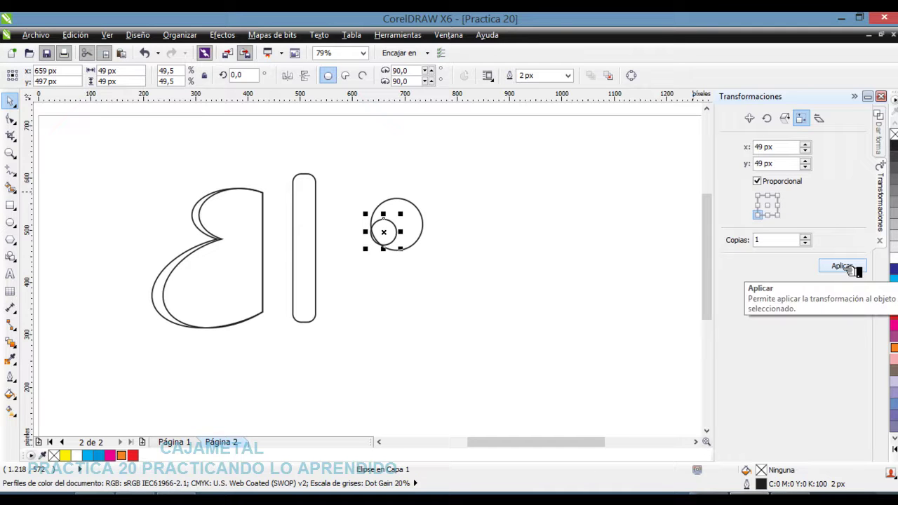
key("alt+F8")
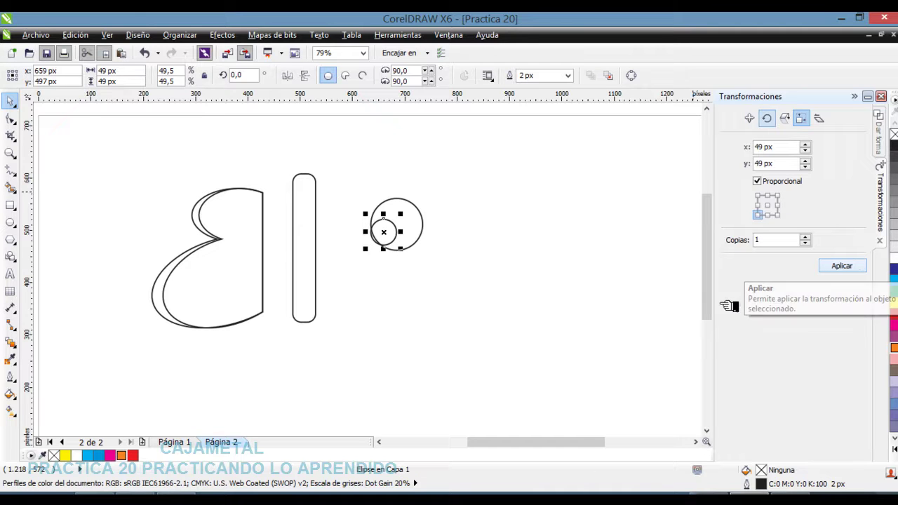
left_click(449, 242)
left_click(404, 236)
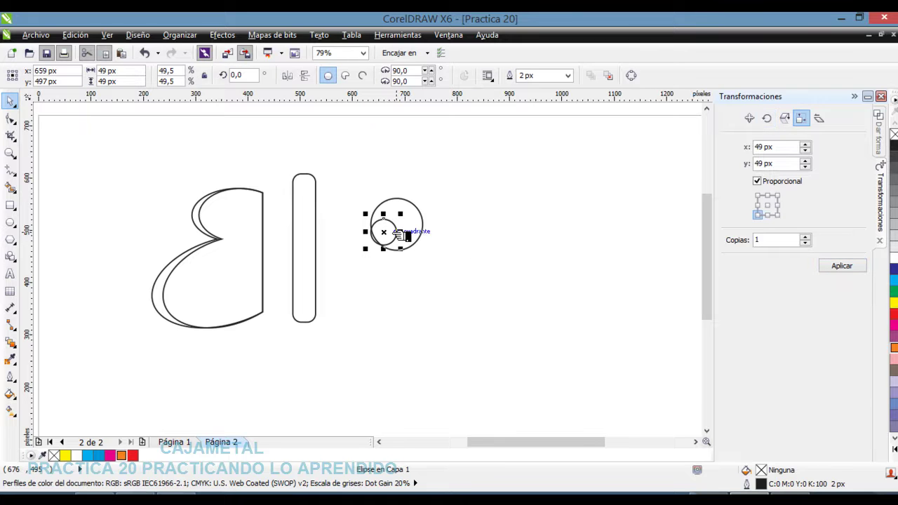
key("Right")
key("Down")
key("Right")
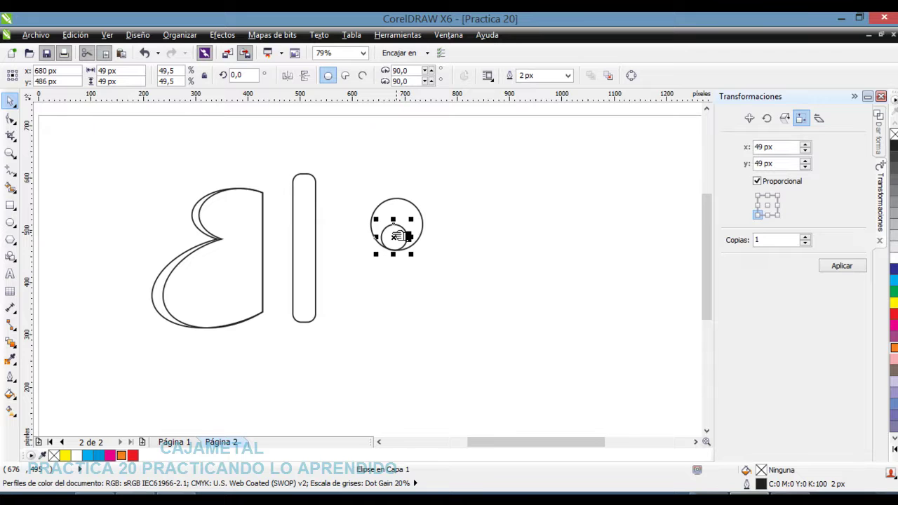
key("Left")
key("Up")
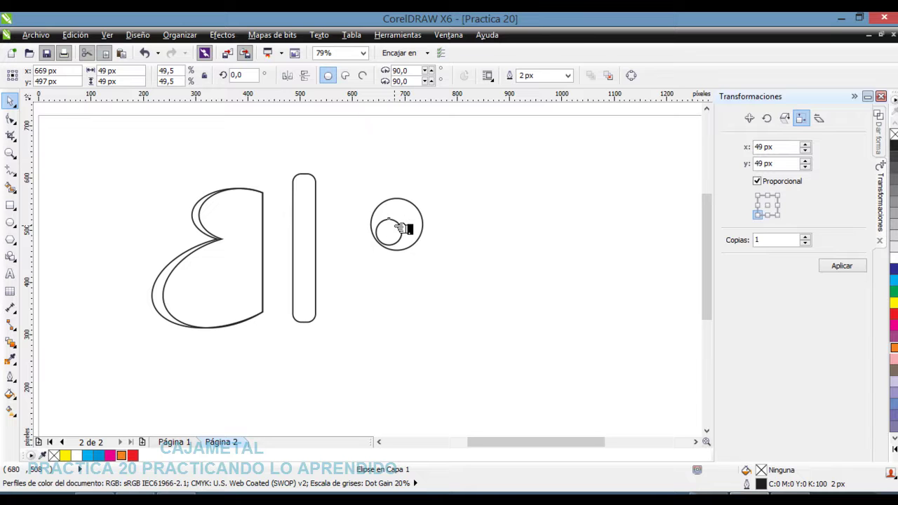
mouse_move(399, 229)
left_mouse_down()
mouse_move(394, 234)
mouse_move(401, 226)
left_mouse_up()
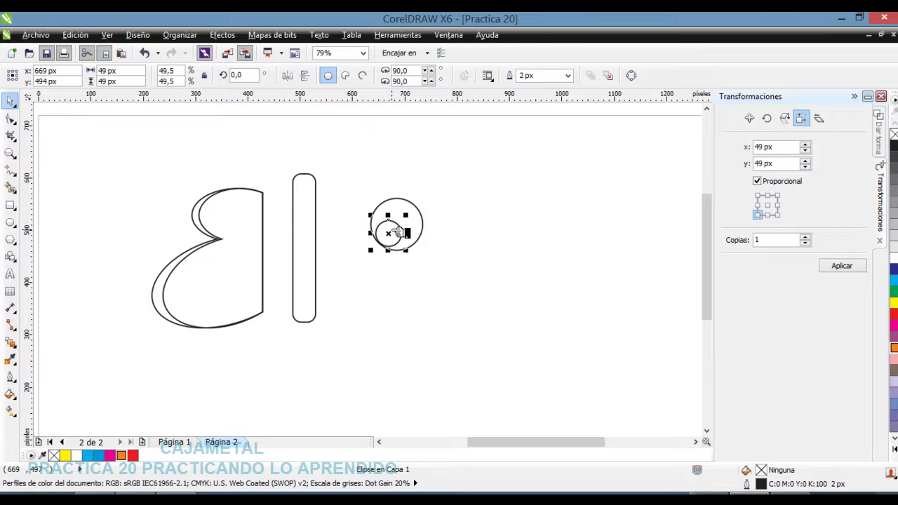
Move both circles together into the lower lobe of the inner wing
left_click(476, 275)
left_click_drag(366, 180, 228, 284)
left_click_drag(228, 285, 228, 285)
left_click(421, 265)
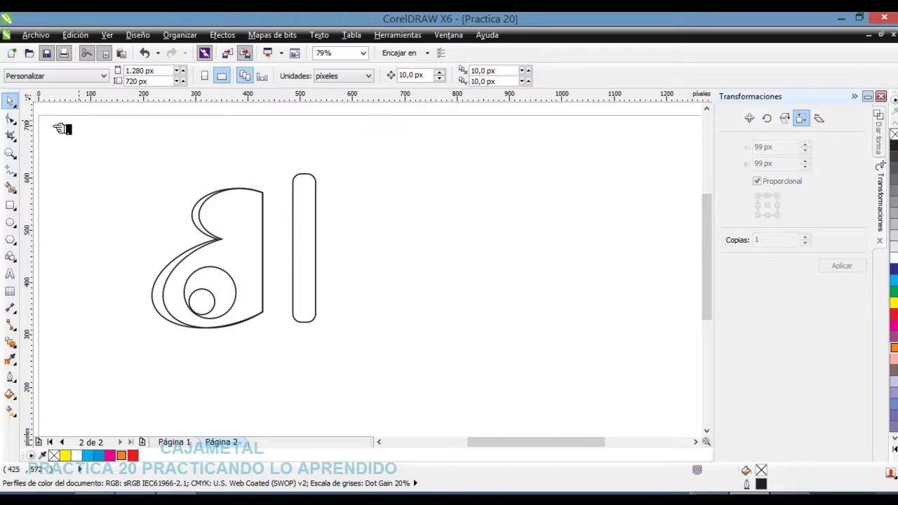
Draw a circle about 55 px wide in the upper lobe of the inner wing and compare with page 1
left_click(10, 222)
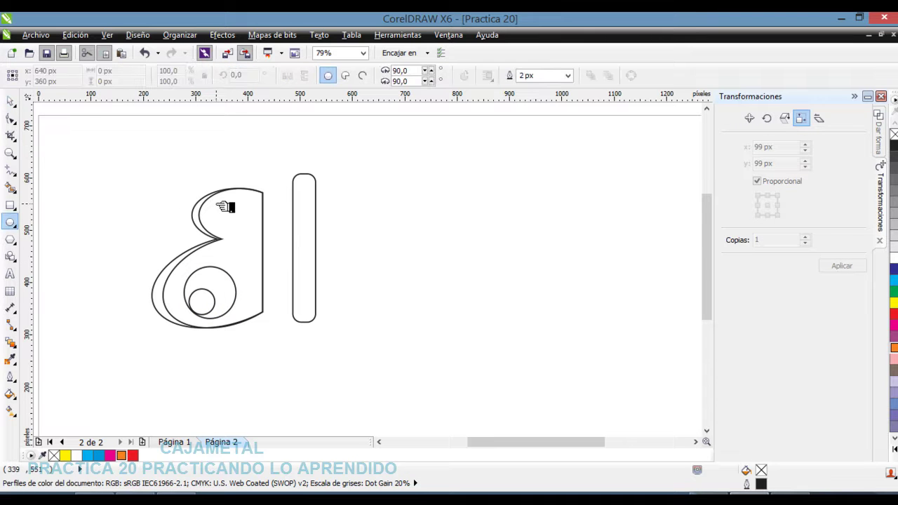
mouse_move(226, 203)
left_mouse_down()
mouse_move(243, 208)
mouse_move(260, 234)
mouse_move(245, 201)
mouse_move(240, 215)
left_mouse_up()
key("space")
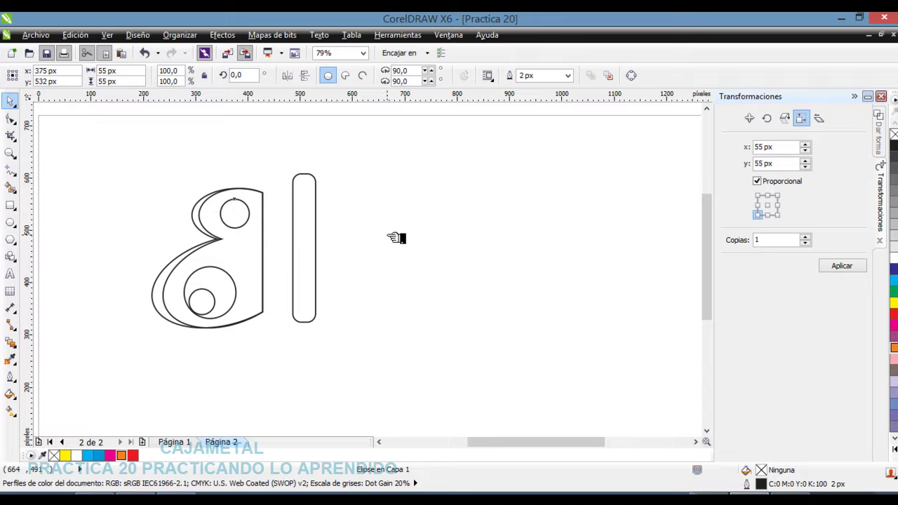
left_click(396, 239)
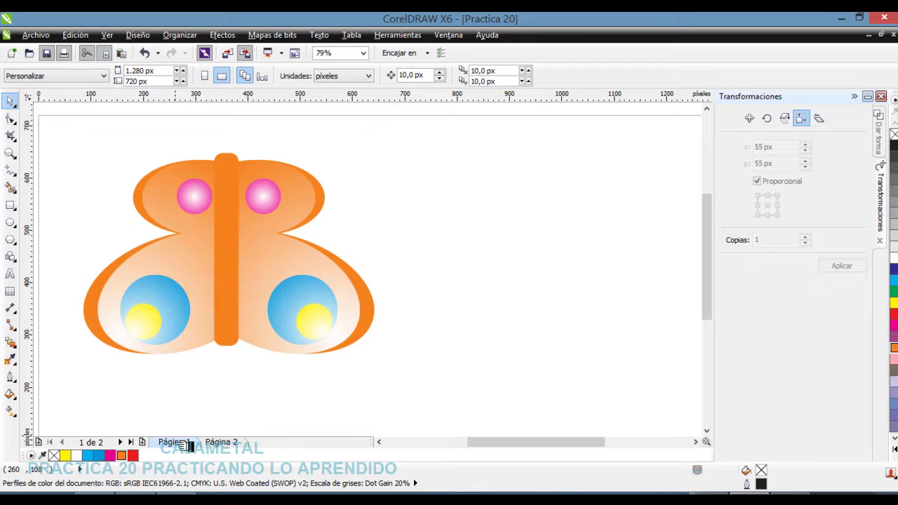
left_click(231, 444)
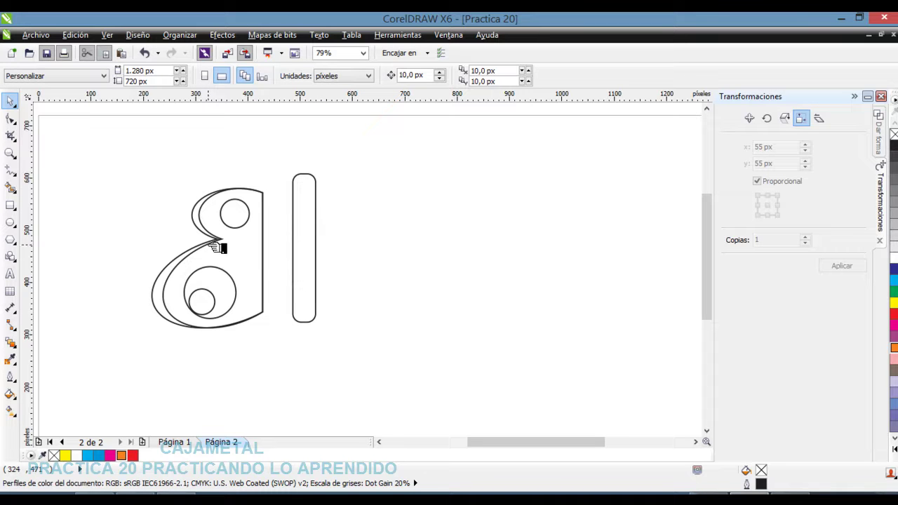
Fill the small lower circle with a radial yellow-to-white gradient, offset -25% horizontally and -27% vertically
left_click(207, 303)
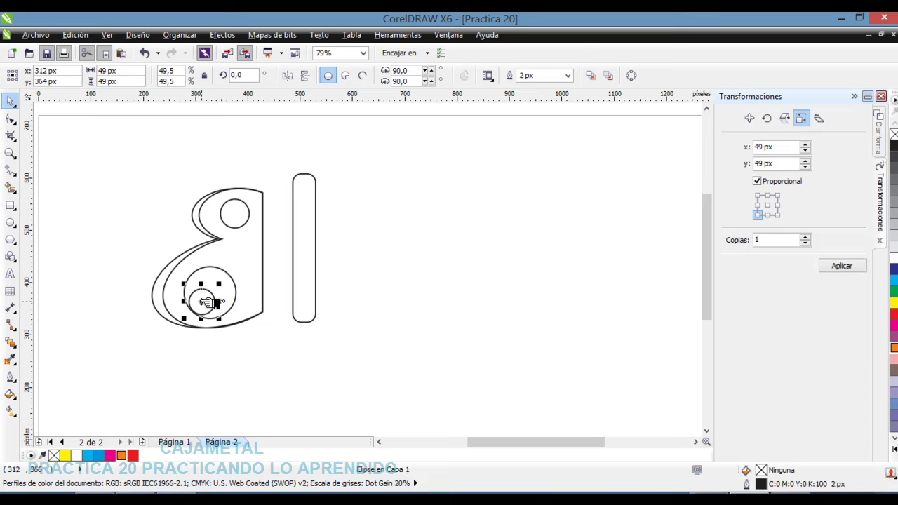
left_click(10, 394)
left_click(88, 315)
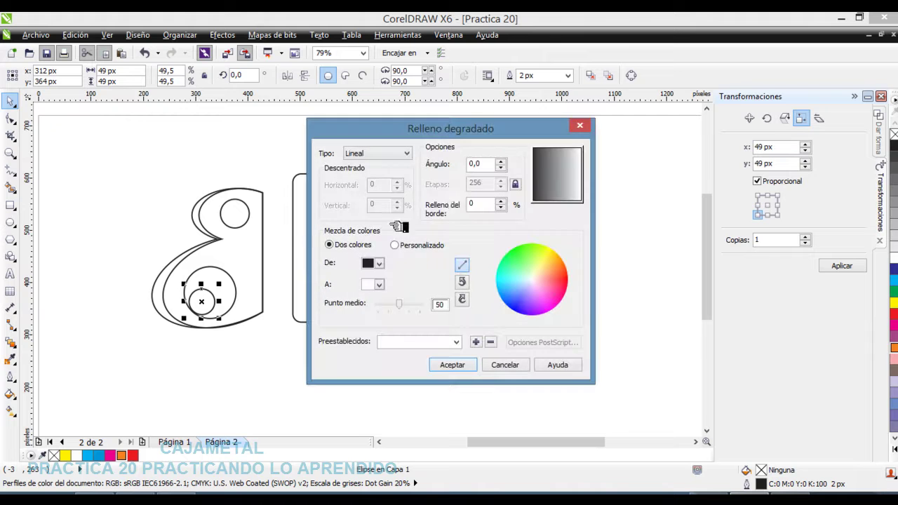
left_click(379, 264)
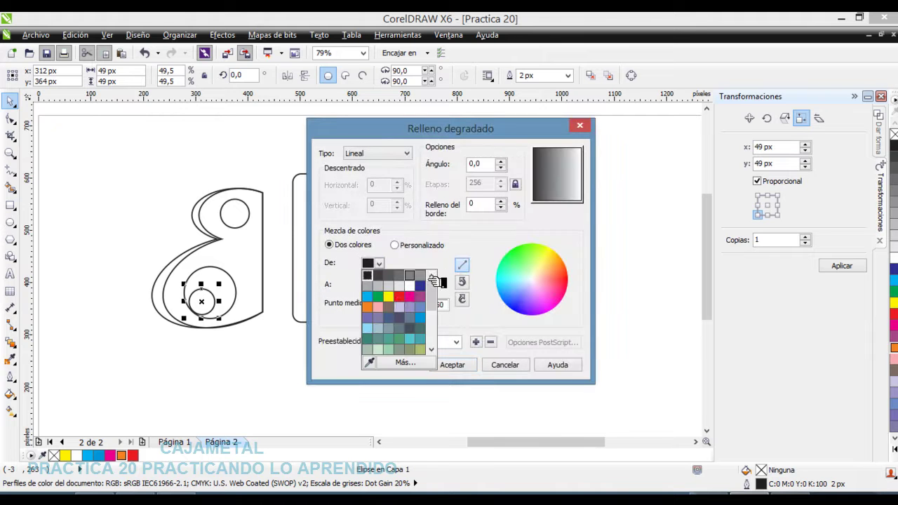
left_click(398, 299)
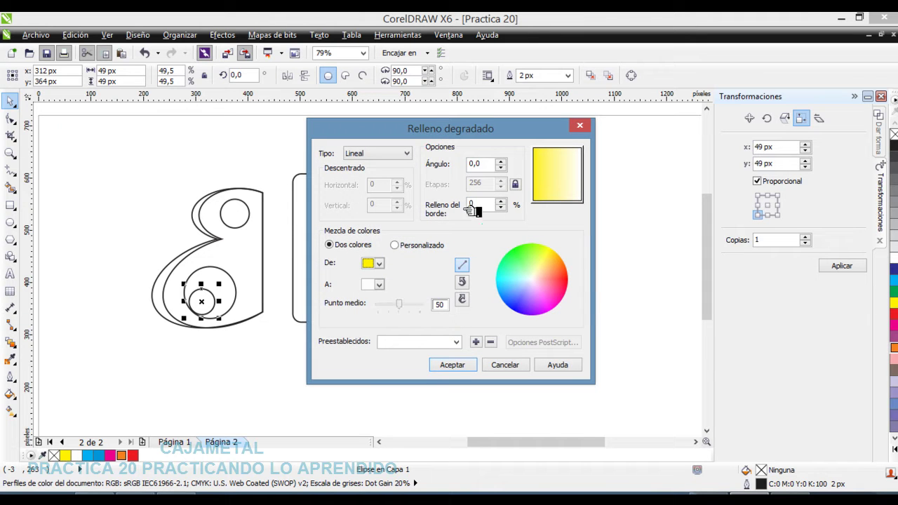
left_click(378, 158)
left_click(370, 176)
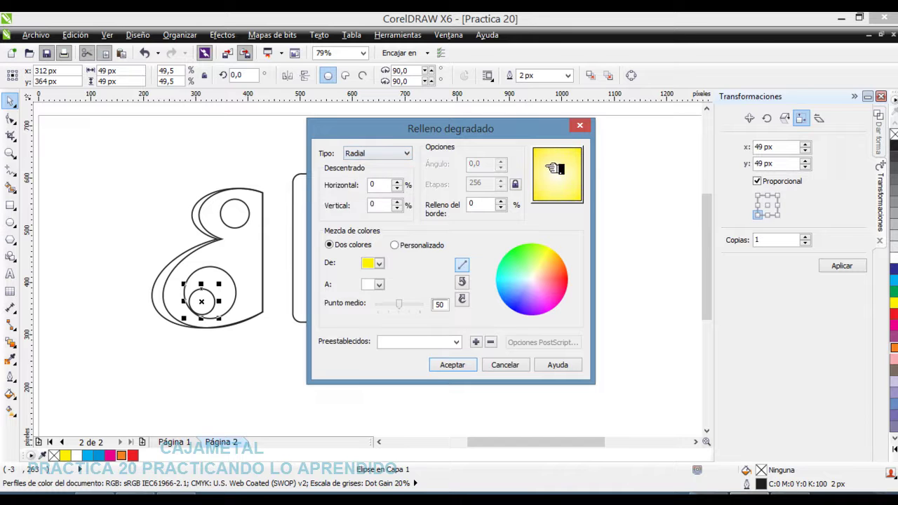
left_click_drag(561, 182, 553, 192)
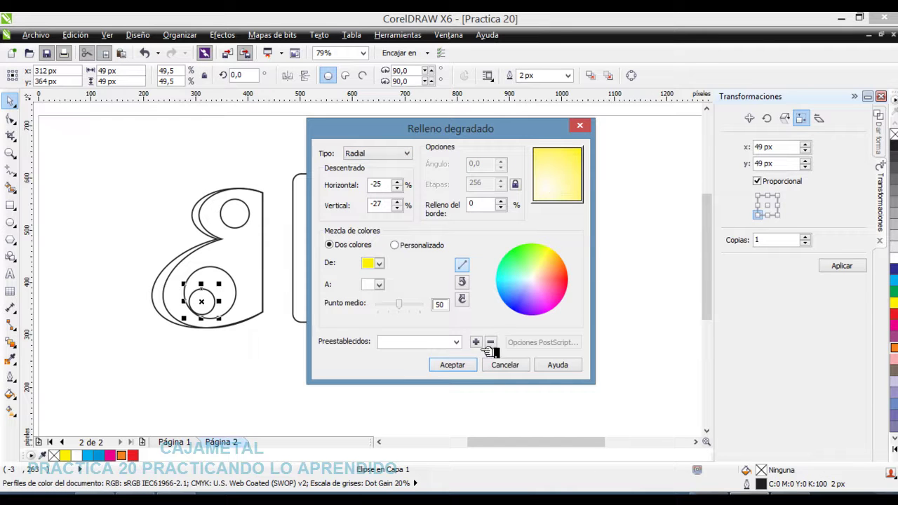
left_click(460, 365)
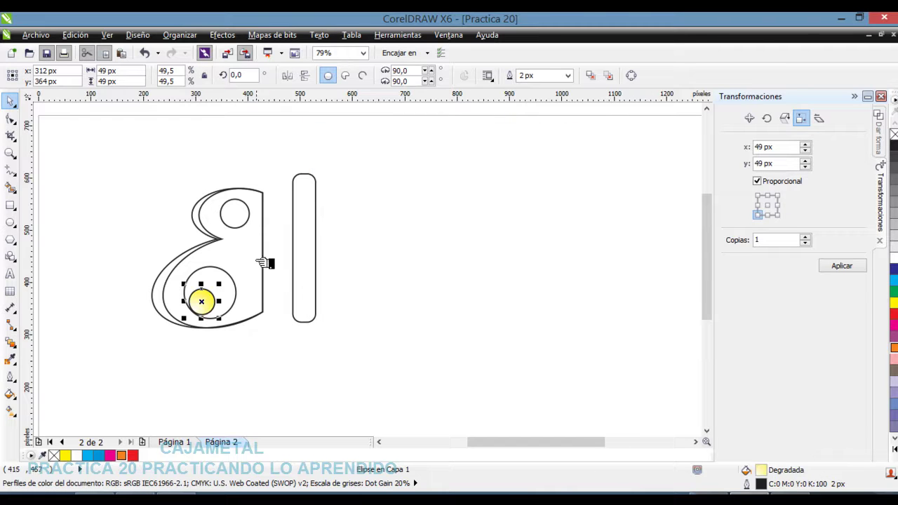
Fill the large lower circle with a radial blue-to-white gradient, offset -32% horizontally and -28% vertically
key("Tab")
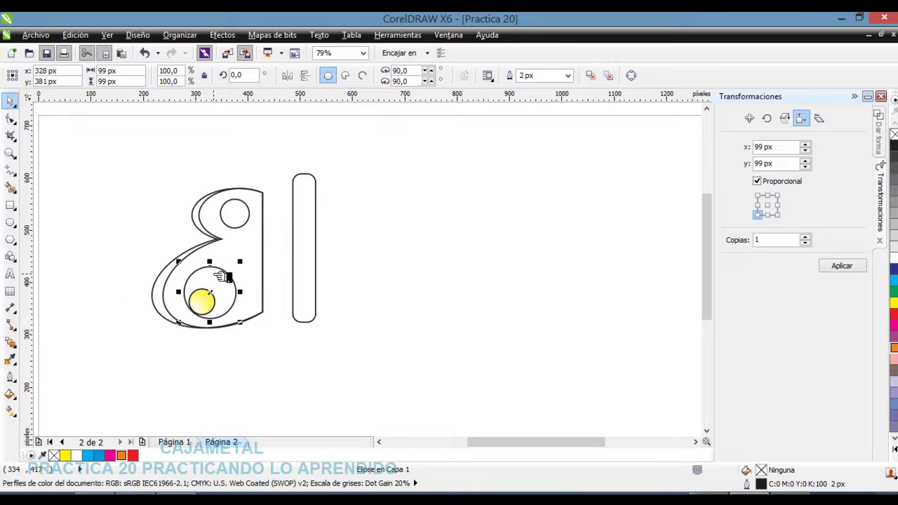
left_click(10, 395)
left_click(101, 314)
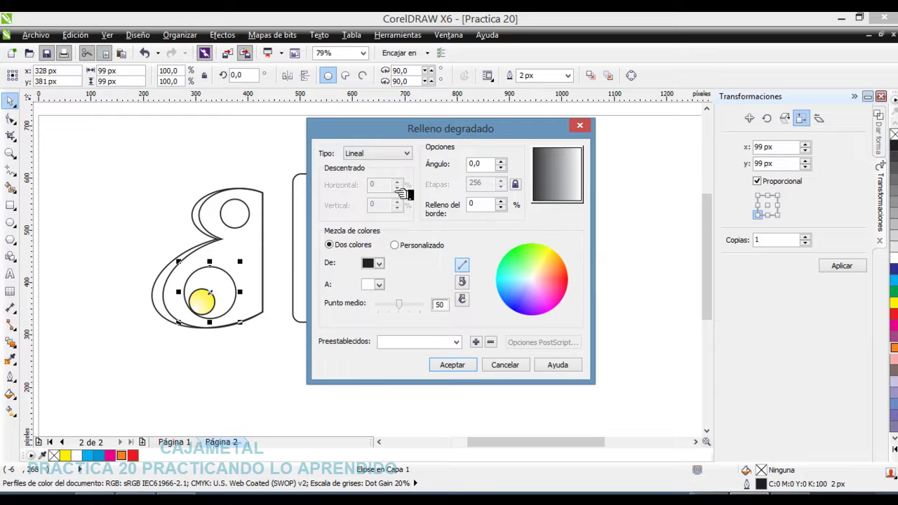
left_click(379, 263)
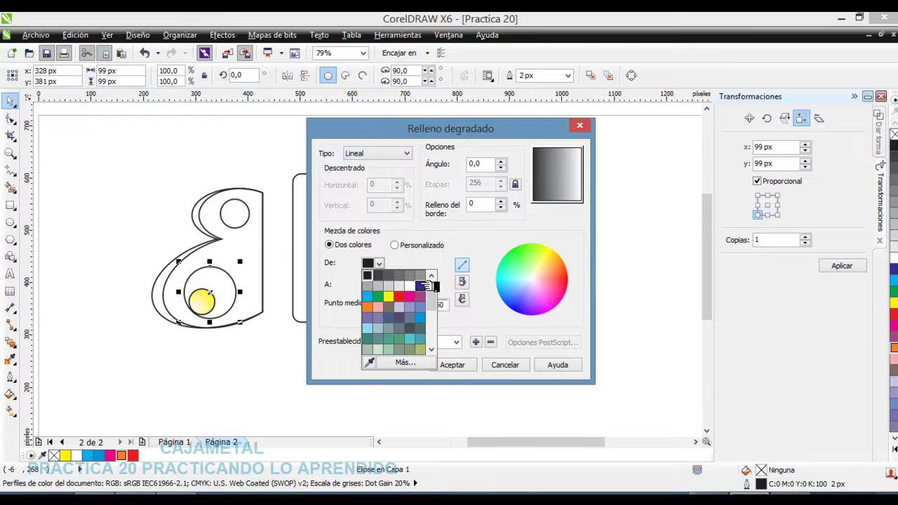
left_click(421, 319)
left_click(402, 157)
left_click(388, 172)
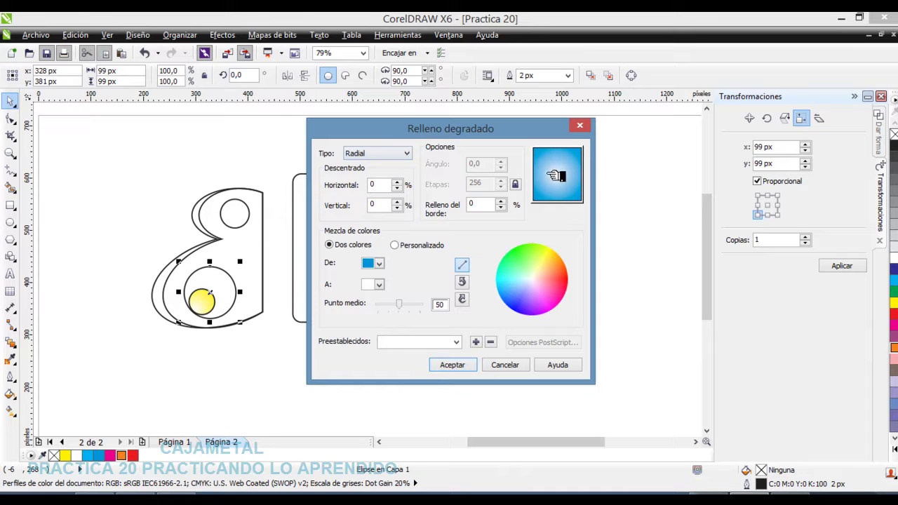
left_click_drag(559, 175, 546, 191)
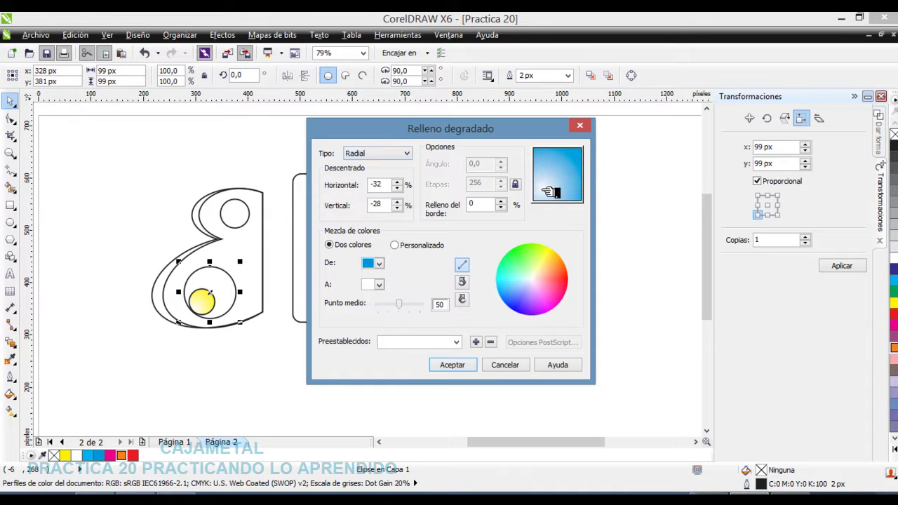
left_click(466, 365)
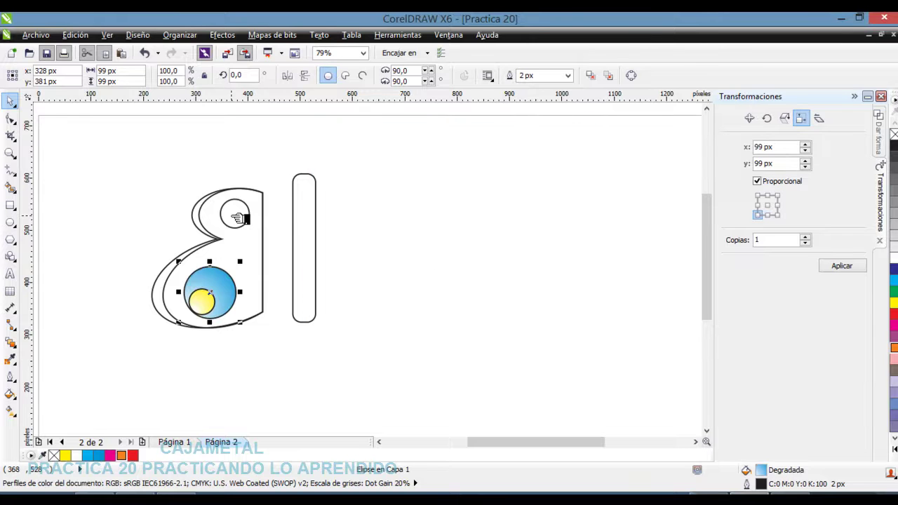
Fill the circle in the upper lobe with a radial magenta-to-white gradient
left_click(237, 218)
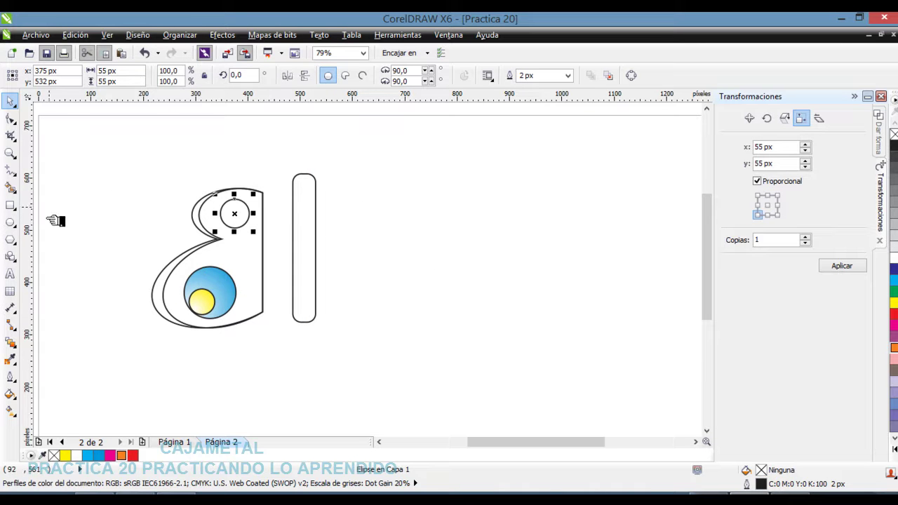
left_click(10, 394)
left_click(96, 315)
left_click(381, 263)
left_click(414, 297)
left_click(388, 155)
left_click(388, 173)
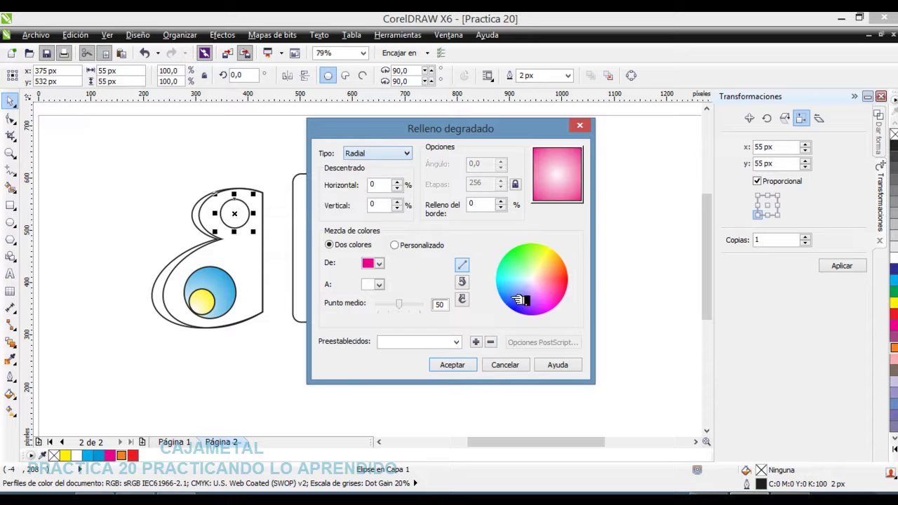
left_click(465, 367)
Fill the inner wing with a radial orange-to-white gradient, offset -21% horizontally and -34% vertically
left_click(257, 260)
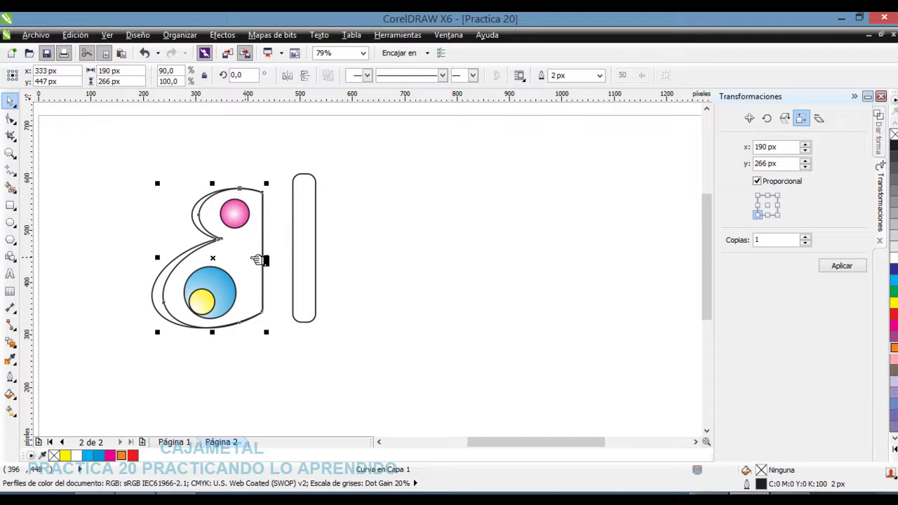
left_click(10, 393)
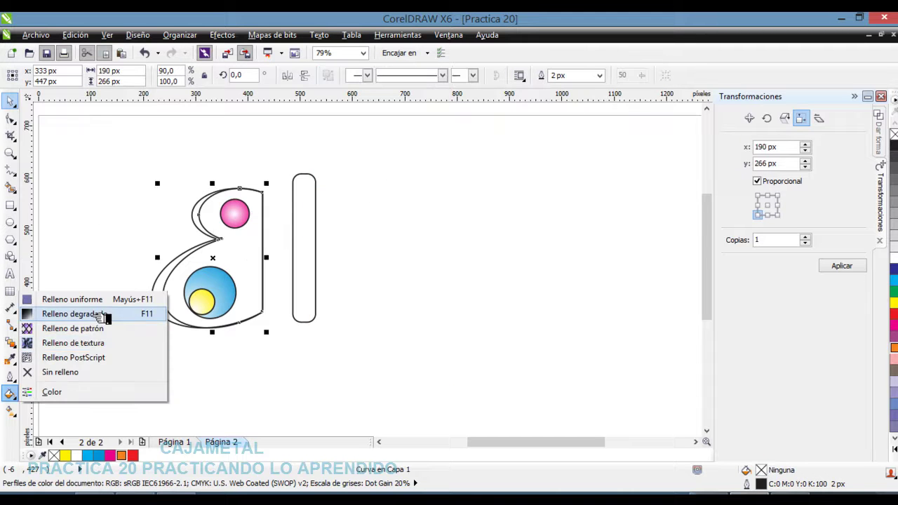
left_click(71, 314)
left_click(380, 265)
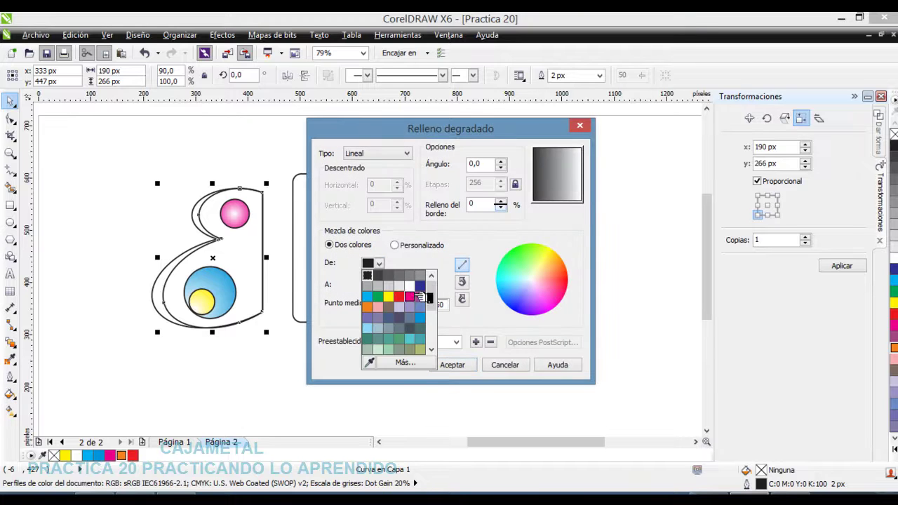
left_click(409, 302)
left_click(381, 263)
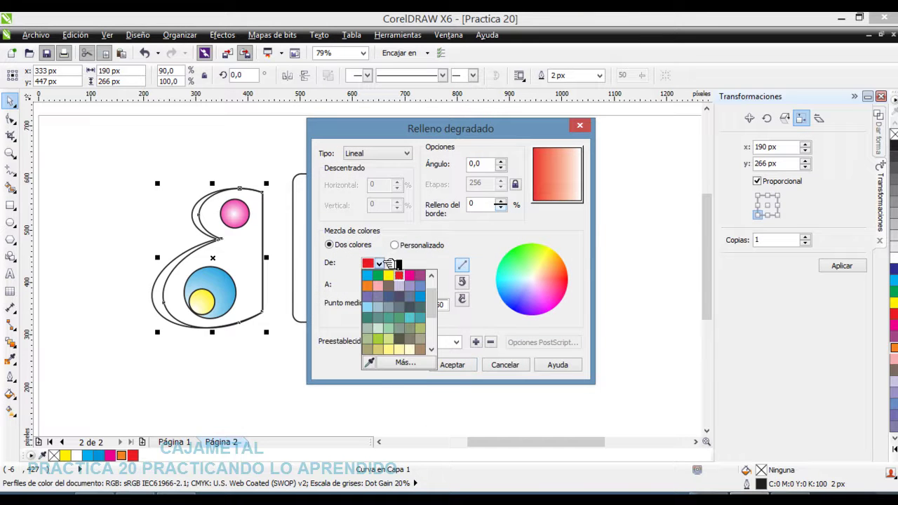
left_click(376, 287)
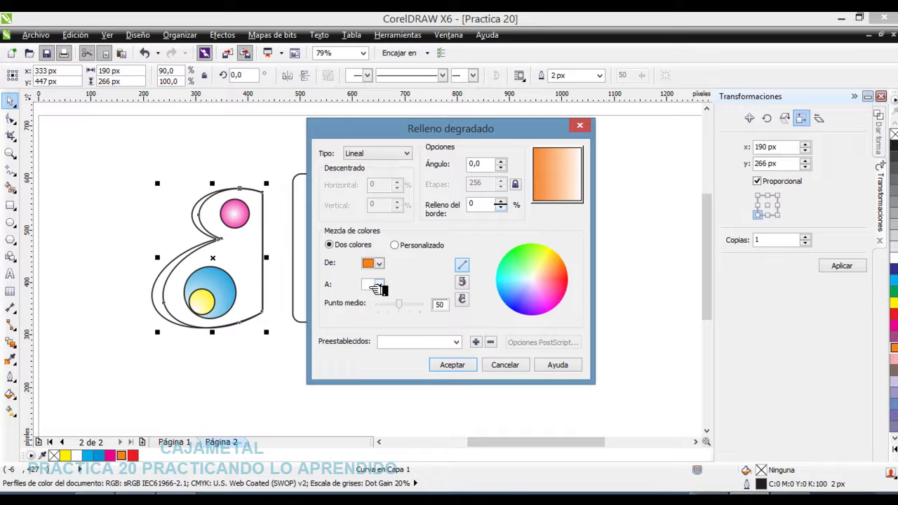
left_click(388, 156)
left_click(365, 174)
left_click(559, 190)
left_click_drag(559, 190, 554, 196)
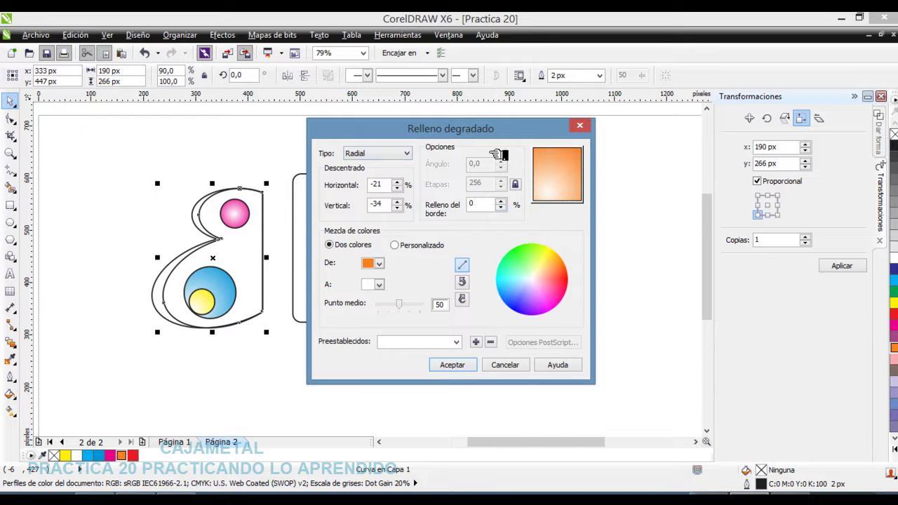
left_click(453, 365)
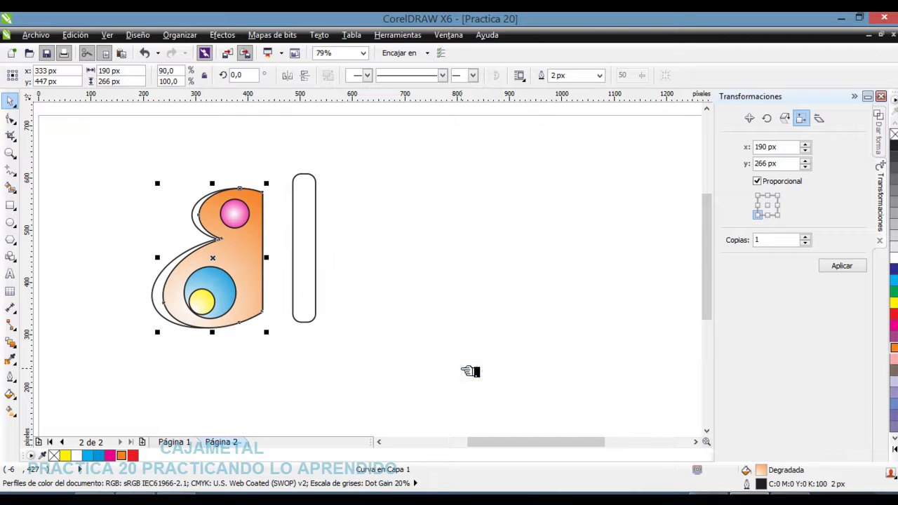
left_click(208, 205)
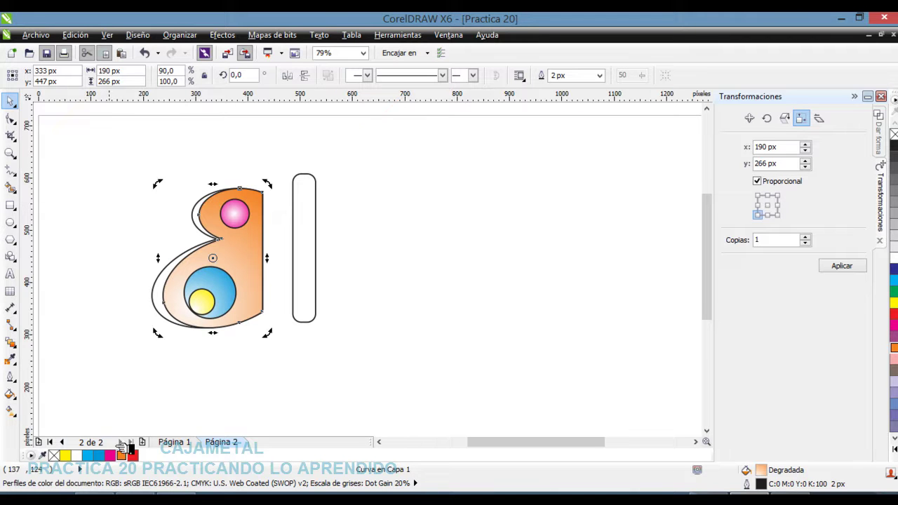
left_click(126, 456)
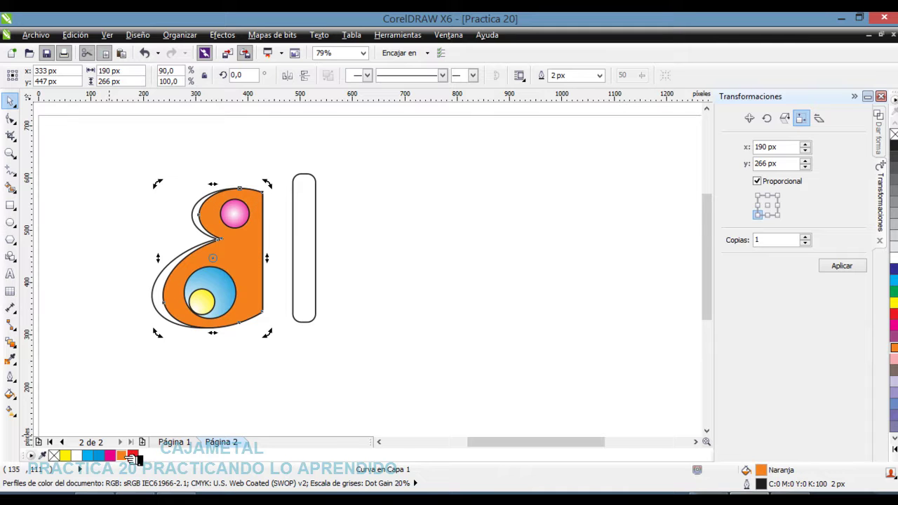
key("ctrl+z")
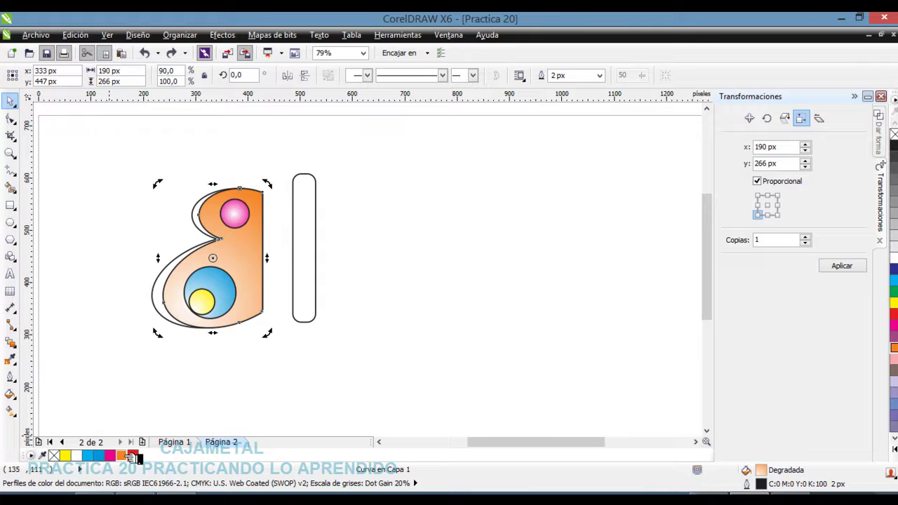
Fill the outer wing with solid orange
left_click(225, 144)
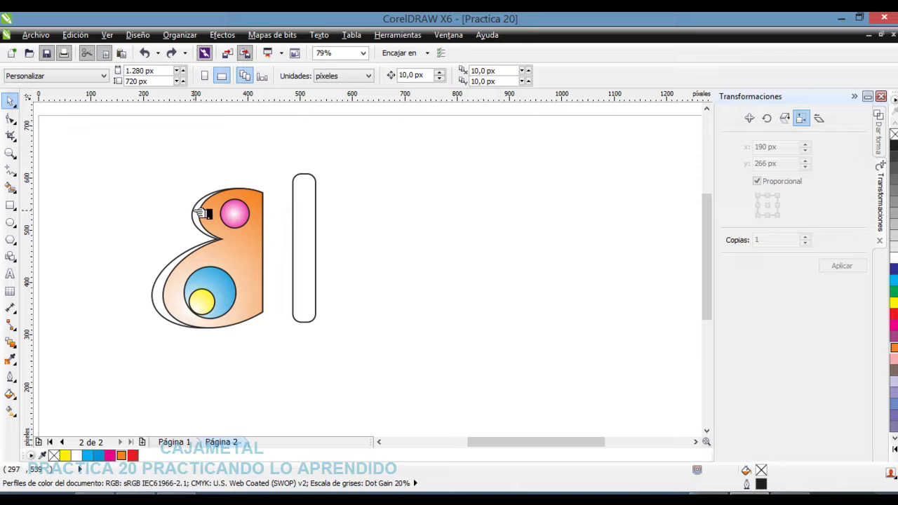
left_click(205, 214)
left_click(128, 456)
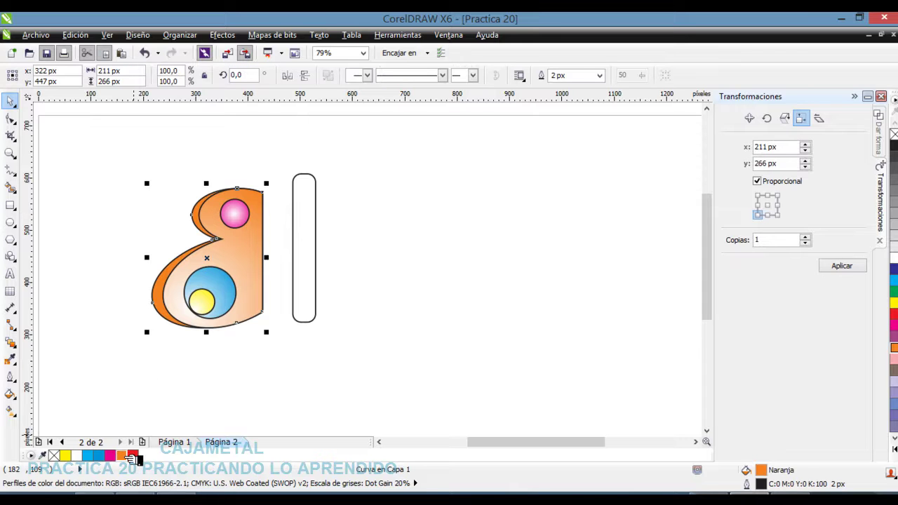
left_click(403, 264)
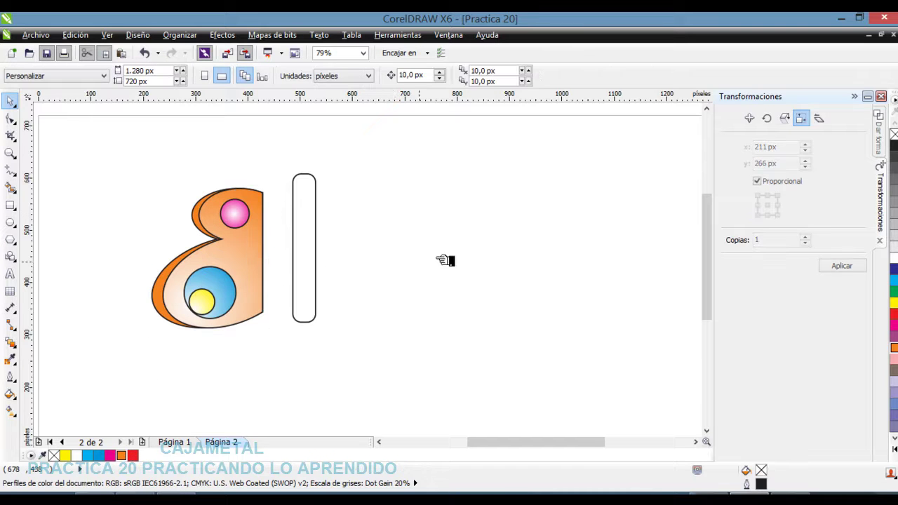
Try the rounded body against the wing's straight edge and move it clear of the wing, to about x 768 px, y 500 px
left_click_drag(309, 209, 282, 213)
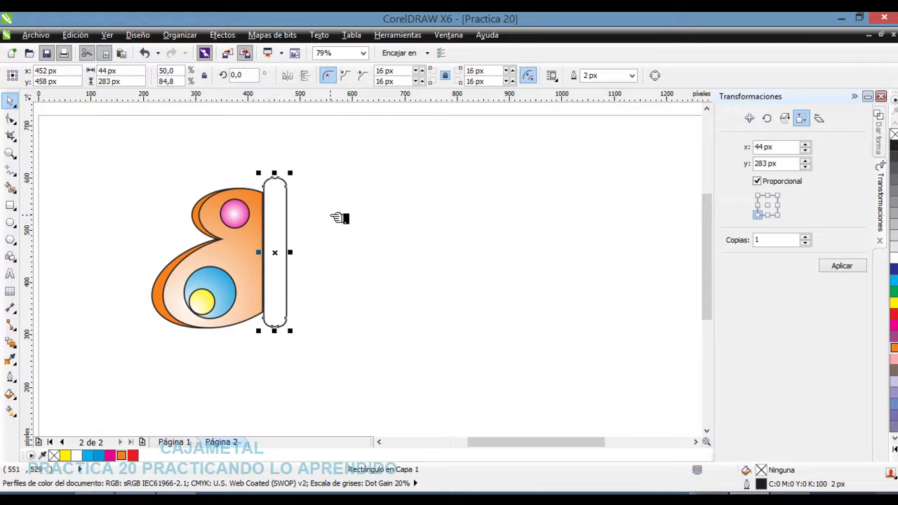
left_click(327, 213)
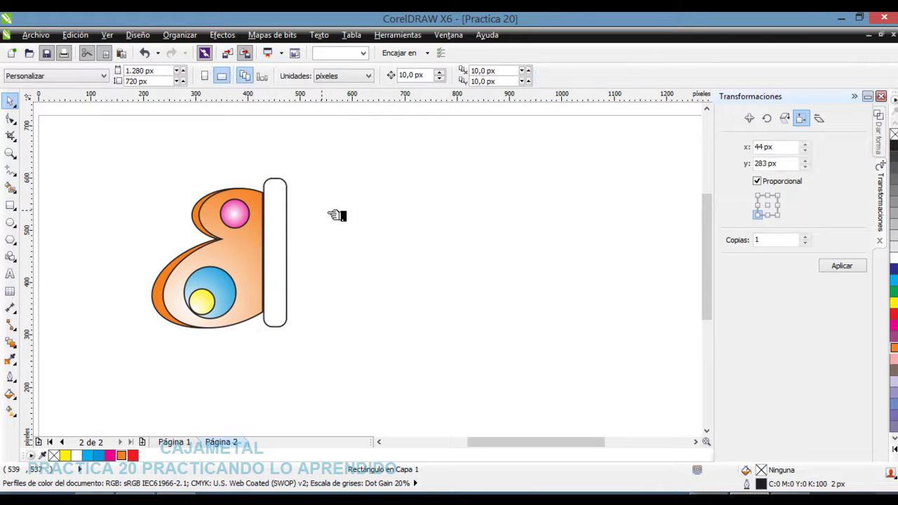
left_click(279, 205)
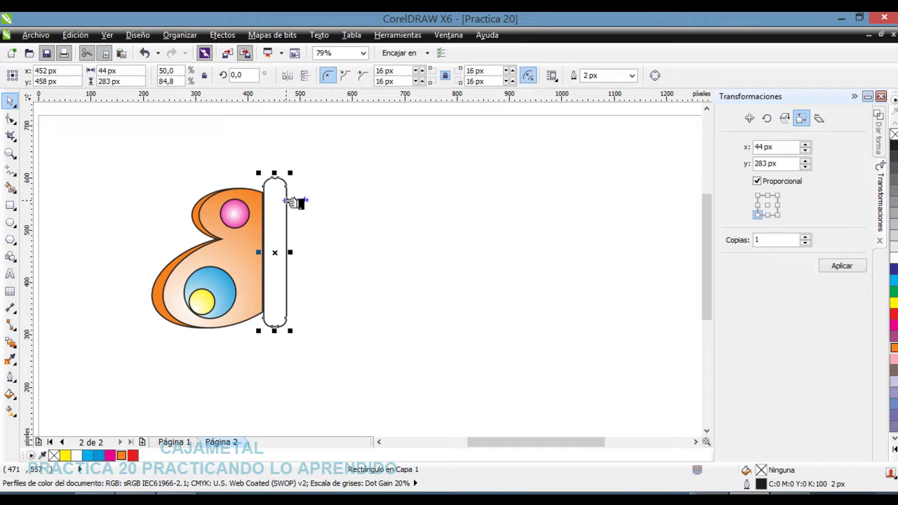
left_click_drag(284, 208, 450, 186)
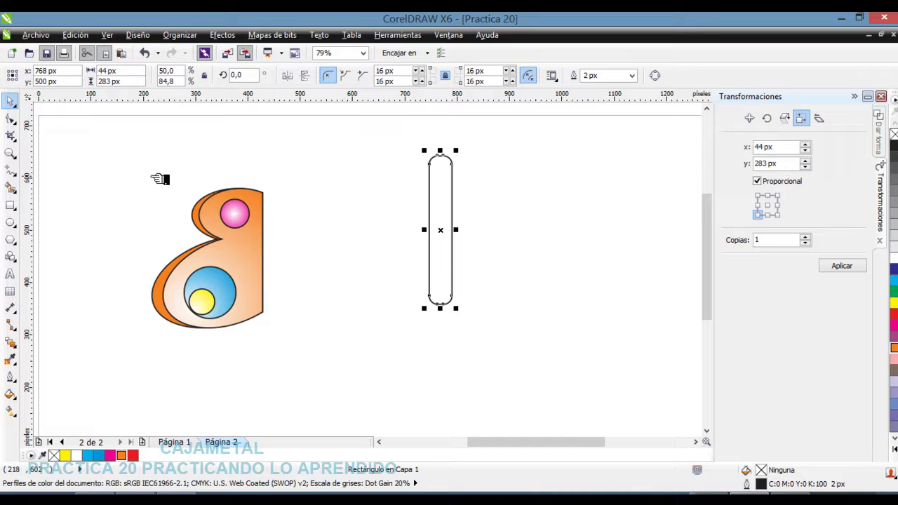
Remove the outlines from both wing shapes and the three circles, and compare with page 1
left_click_drag(122, 175, 363, 364)
left_click(11, 377)
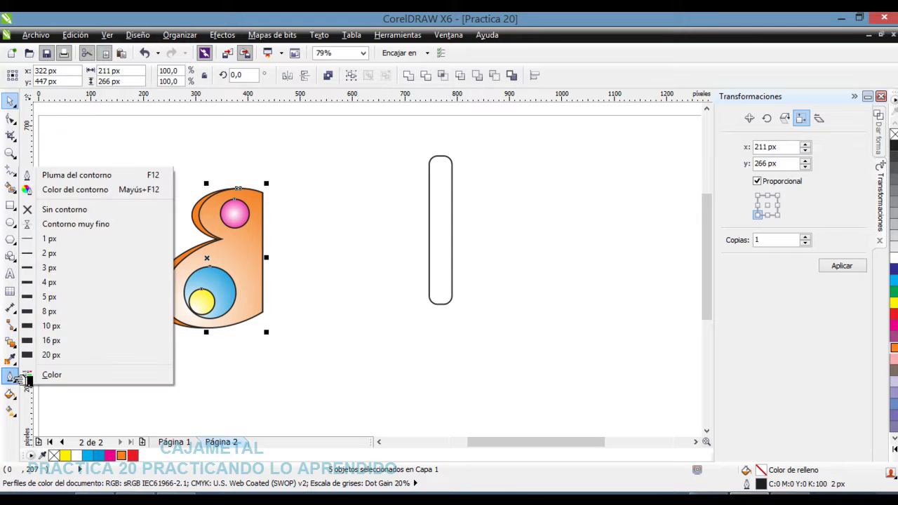
left_click(77, 212)
left_click(349, 344)
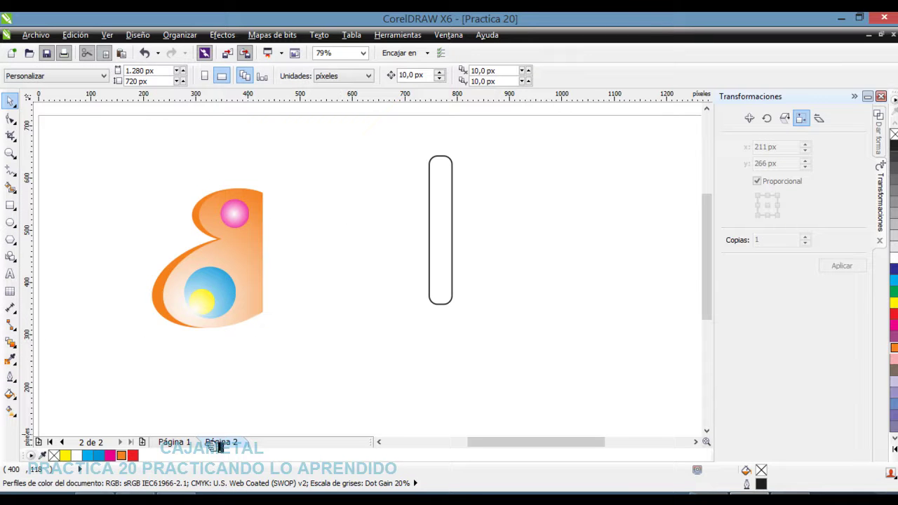
left_click(174, 443)
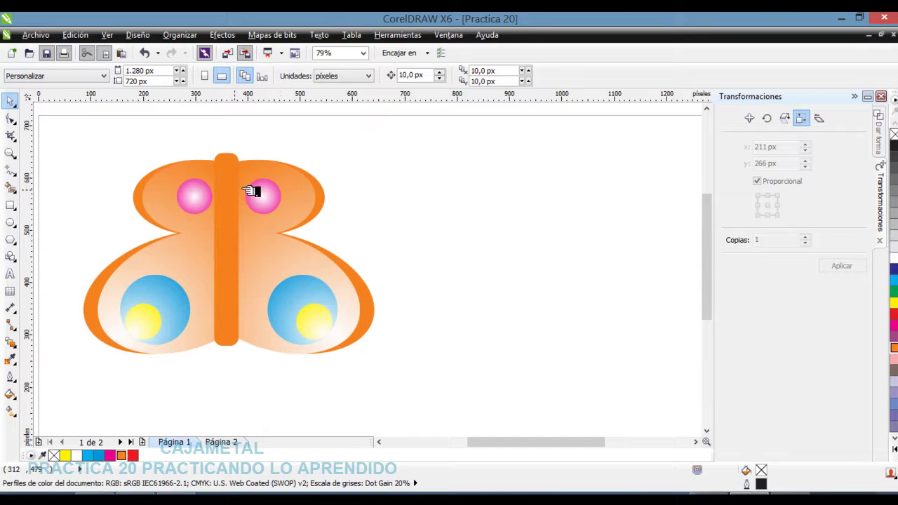
left_click(221, 443)
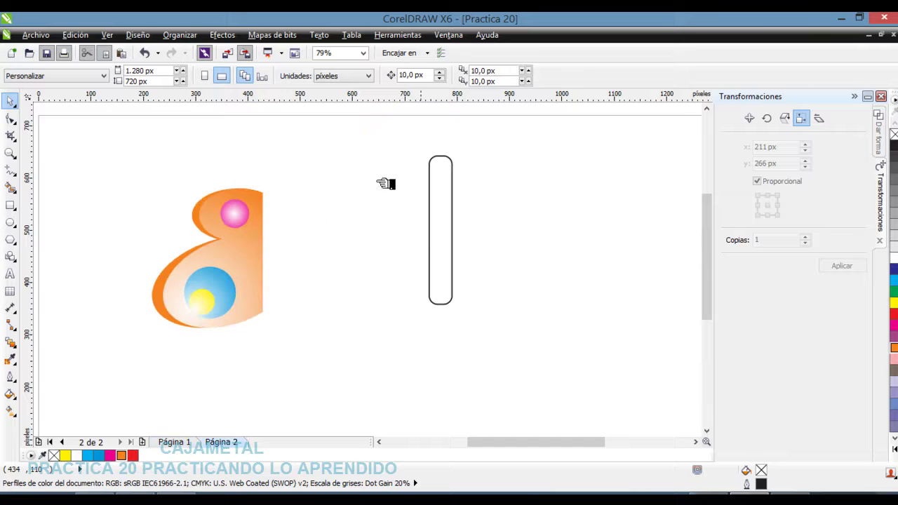
Create one copy of the complete wing scaled to 90% horizontally and 100% vertically, anchored at the middle of its straight edge
left_click_drag(81, 154, 356, 345)
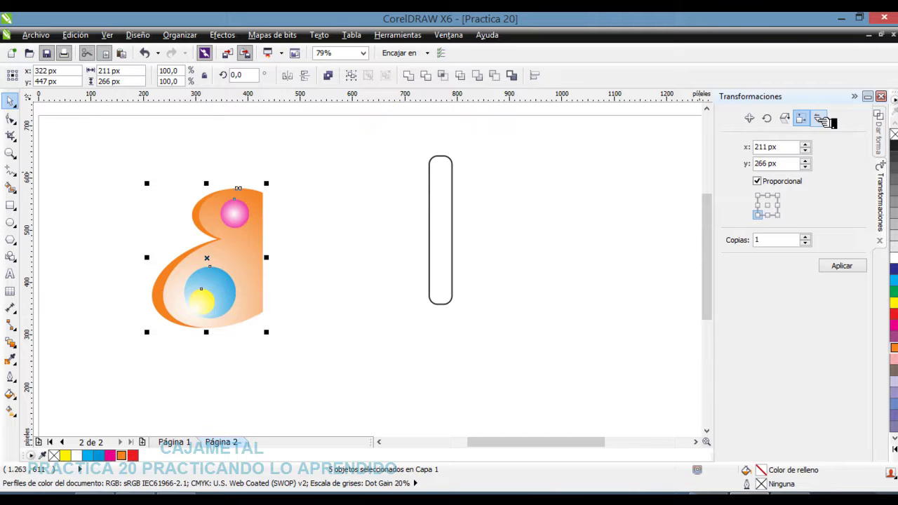
left_click(885, 140)
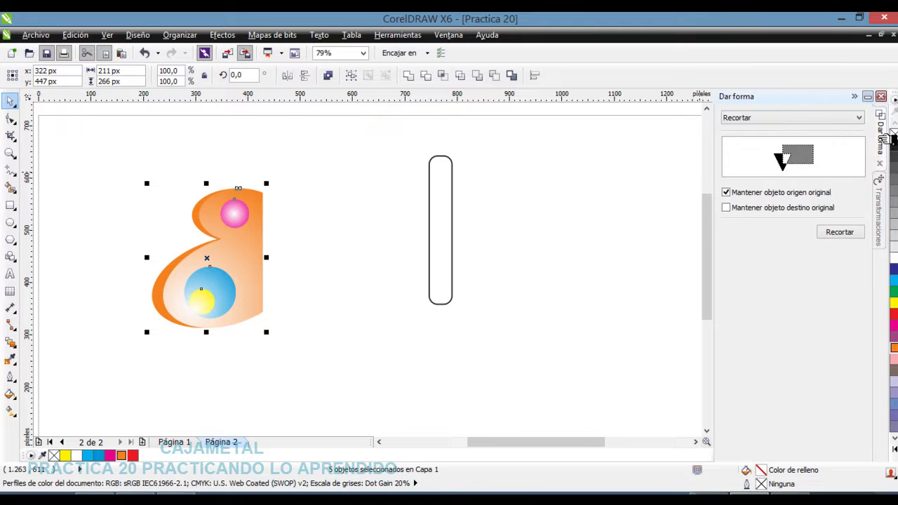
left_click(882, 200)
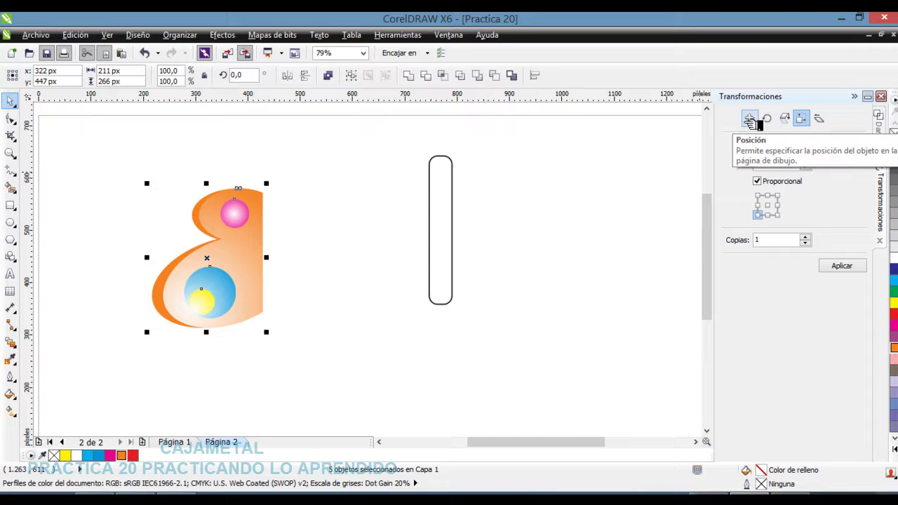
left_click(796, 120)
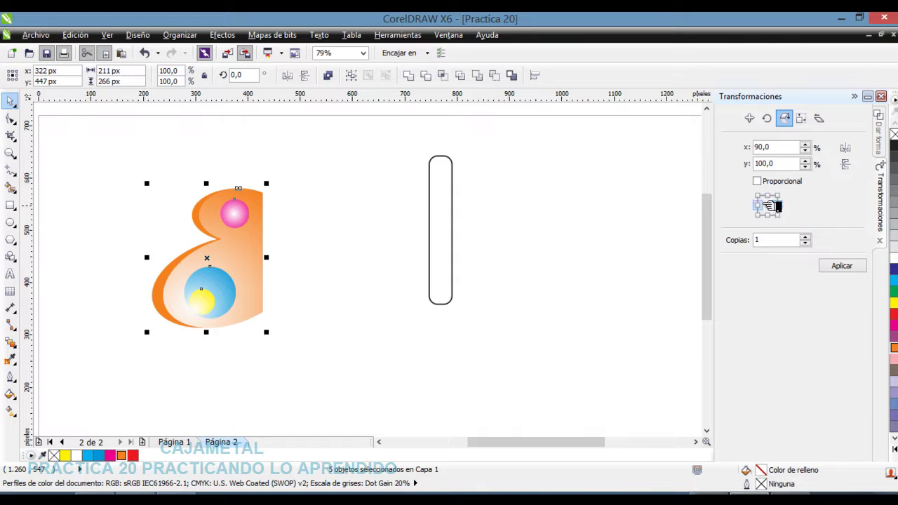
left_click(858, 267)
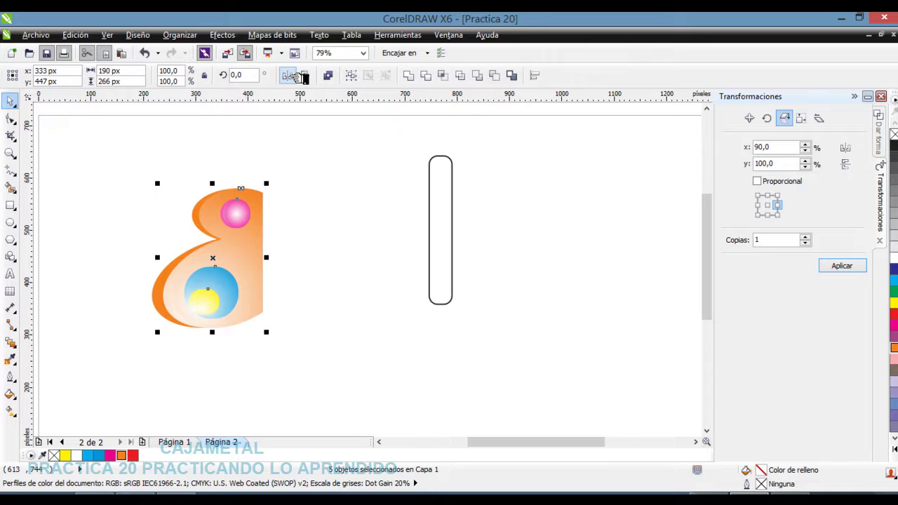
Mirror the wing copy horizontally and move it beside the original so their straight edges nearly meet
left_click(297, 76)
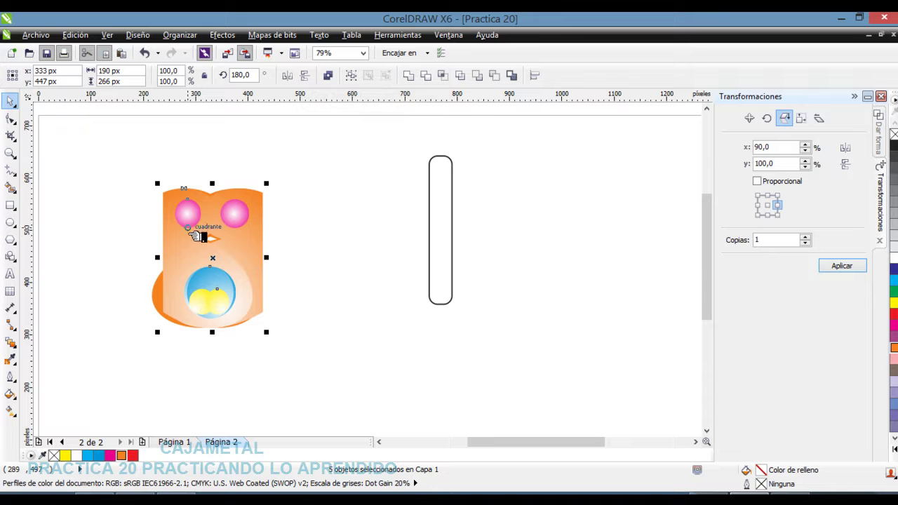
left_click_drag(191, 243, 301, 246)
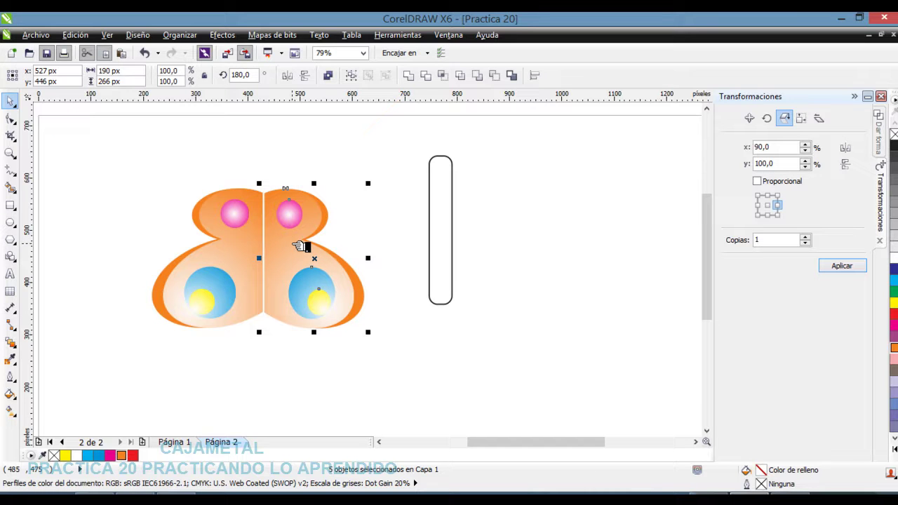
left_click(562, 248)
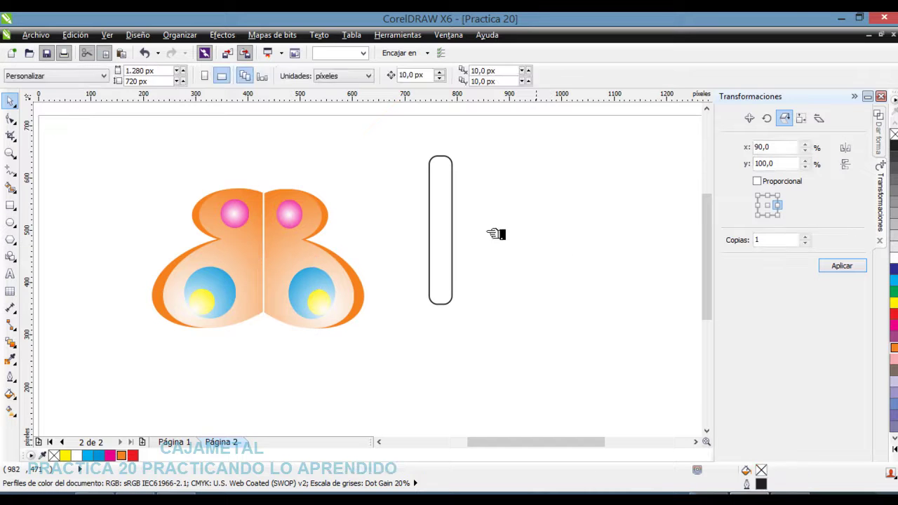
Fill the rounded body with solid orange (Naranja), matching page 1, and remove its outline
left_click(452, 225)
left_click_drag(447, 204, 434, 215)
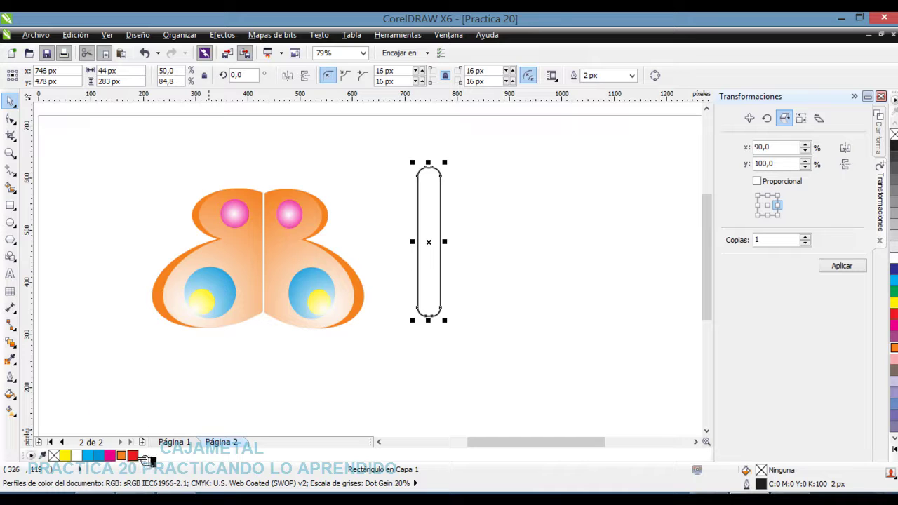
left_click(184, 442)
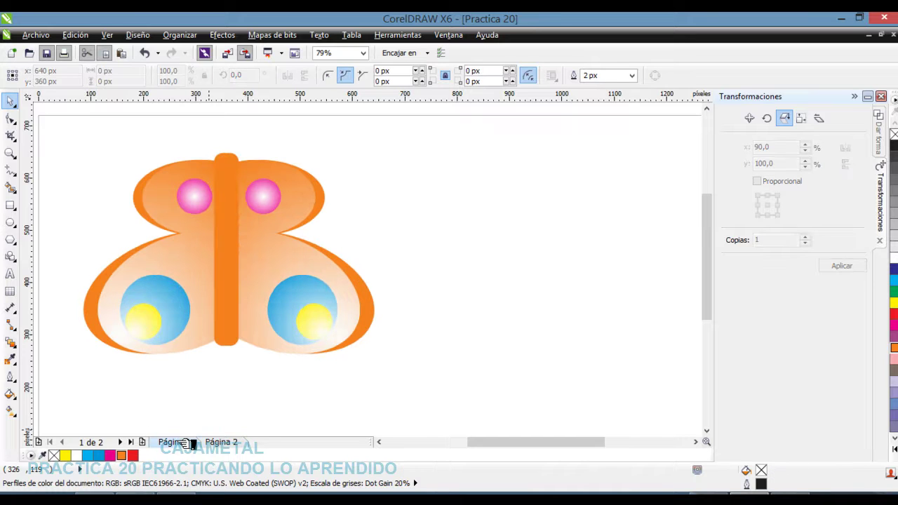
left_click(225, 442)
left_click(442, 244)
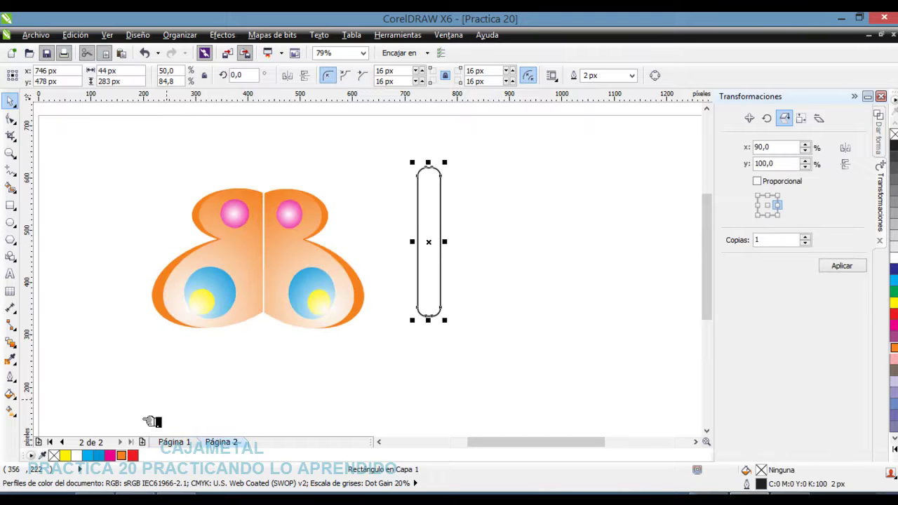
left_click(132, 456)
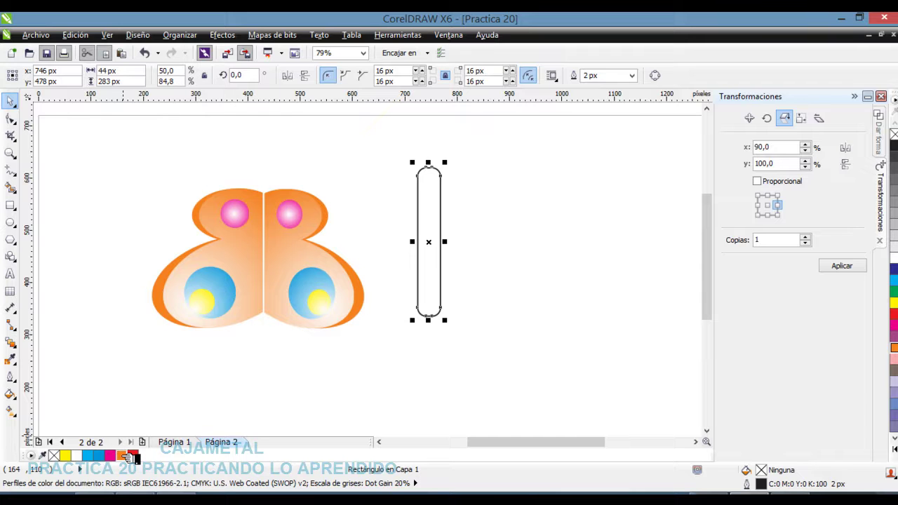
left_click(123, 455)
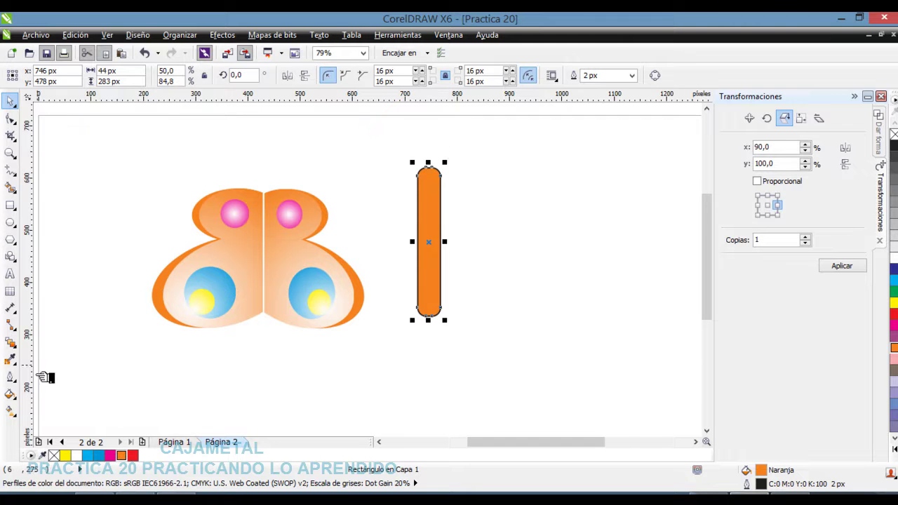
left_click(10, 377)
left_click(75, 209)
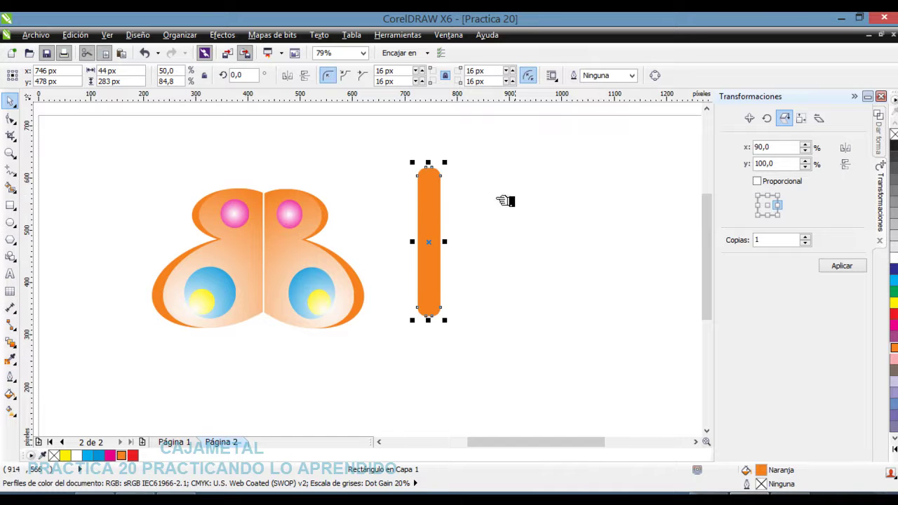
Move the orange body over the seam between the wings, to about x 427 px, y 455 px, and bring it to the front of the page
left_click_drag(437, 200, 273, 214)
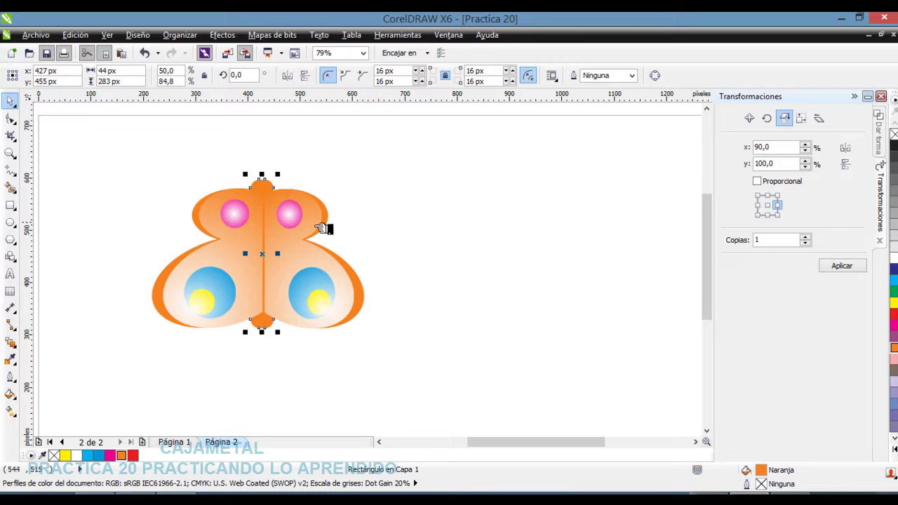
right_click(265, 183)
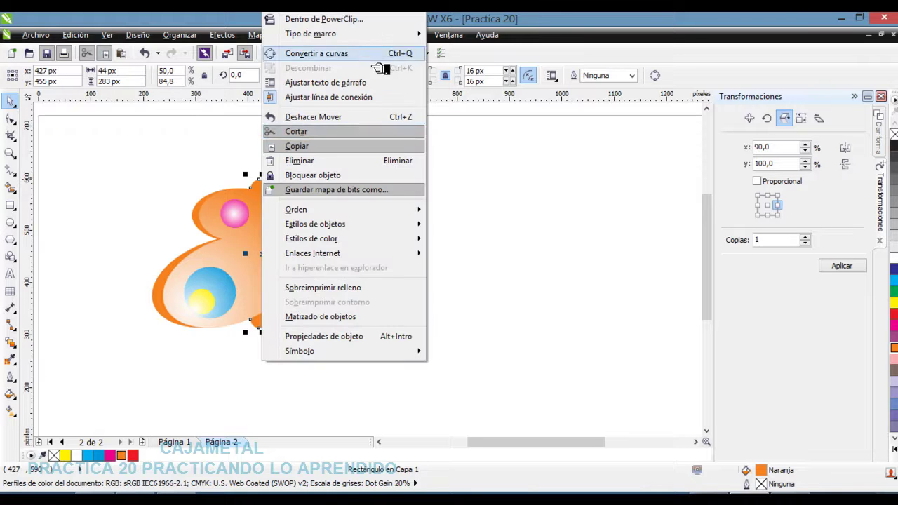
mouse_move(344, 209)
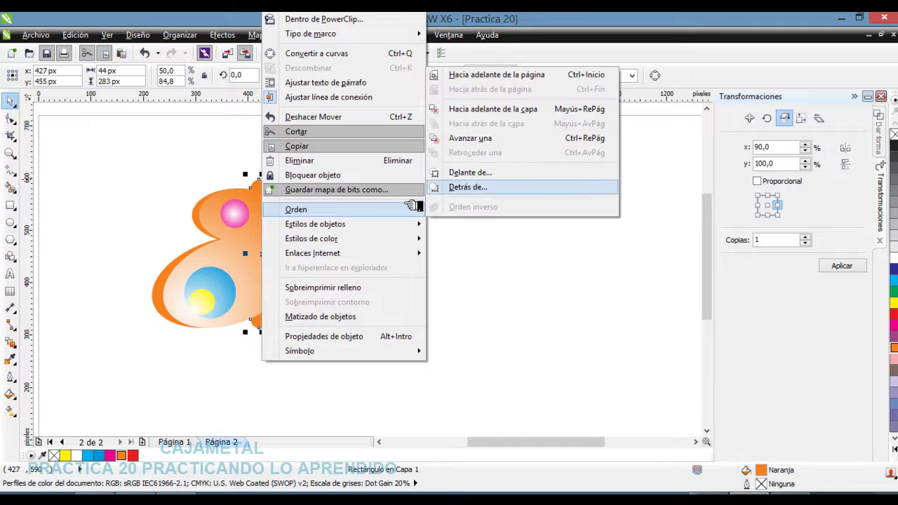
left_click(496, 75)
left_click(465, 234)
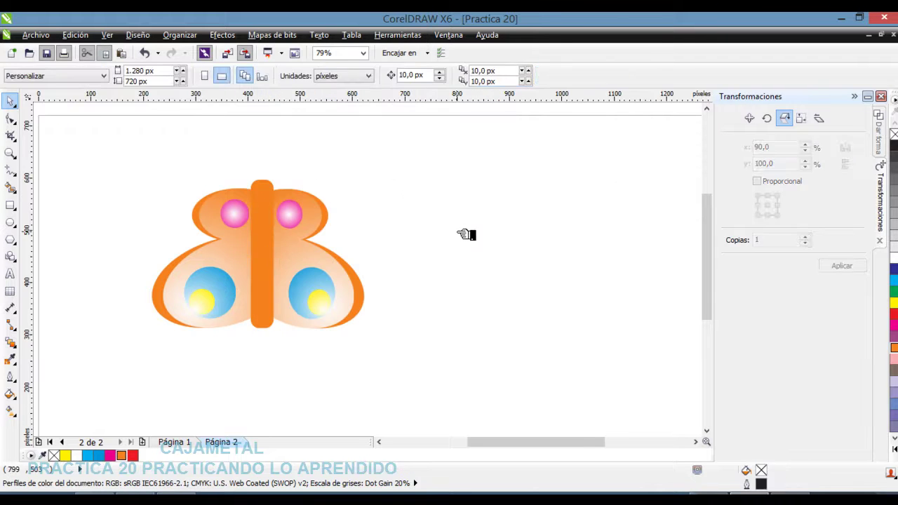
Group all the butterfly's objects, move the group to about x 642 px, y 452 px, and compare it with page 1
left_click_drag(100, 146, 506, 365)
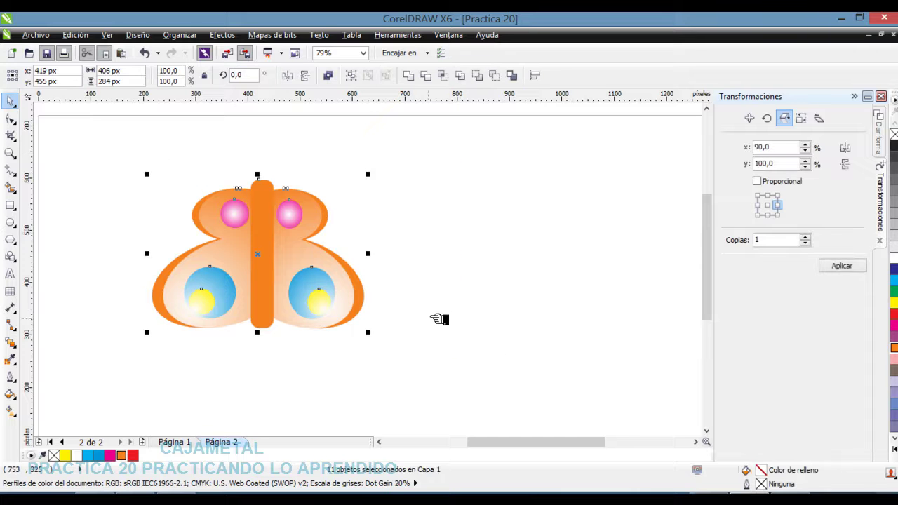
right_click(298, 242)
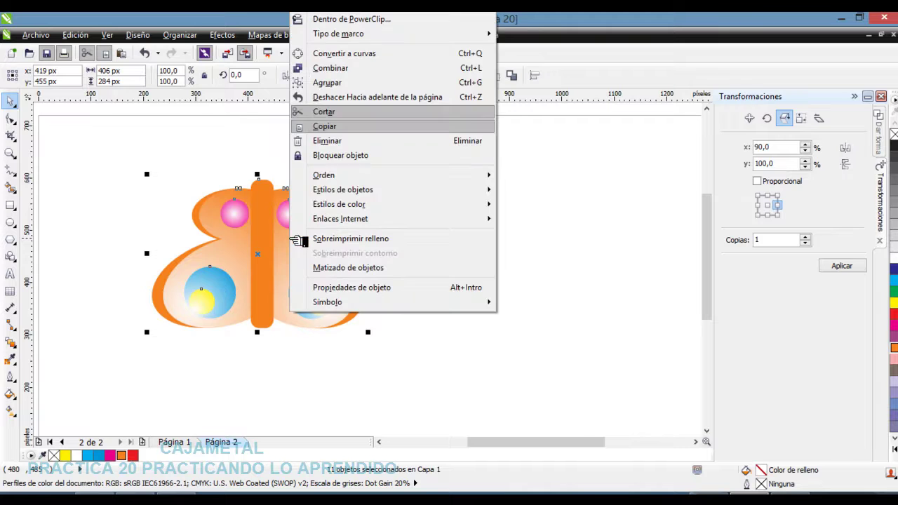
left_click(356, 84)
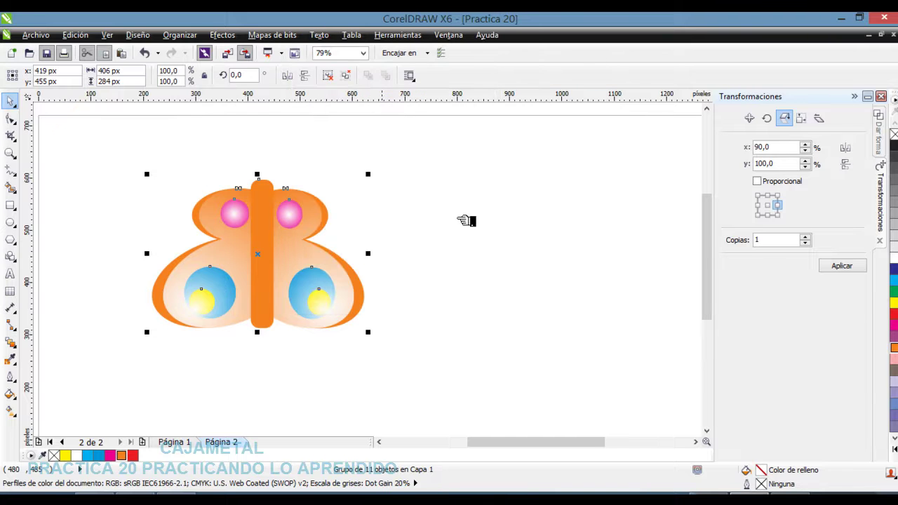
left_click_drag(307, 244, 405, 258)
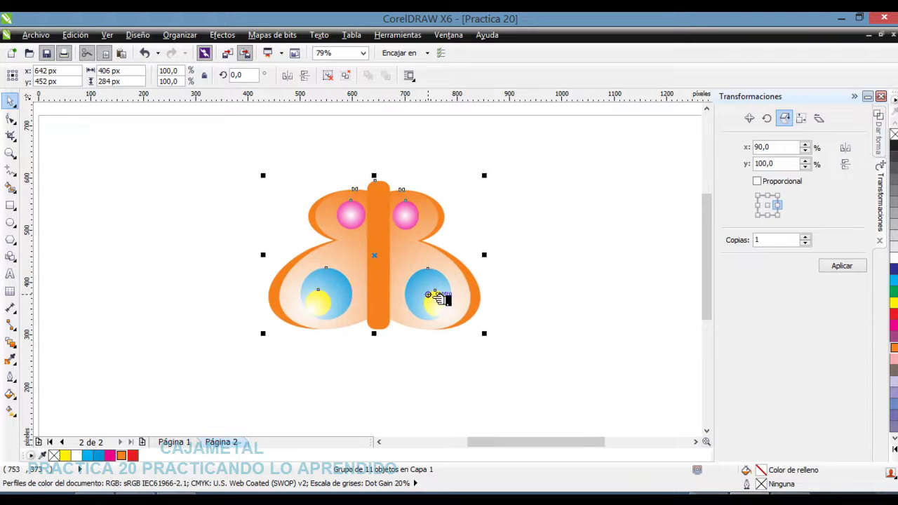
left_click(184, 443)
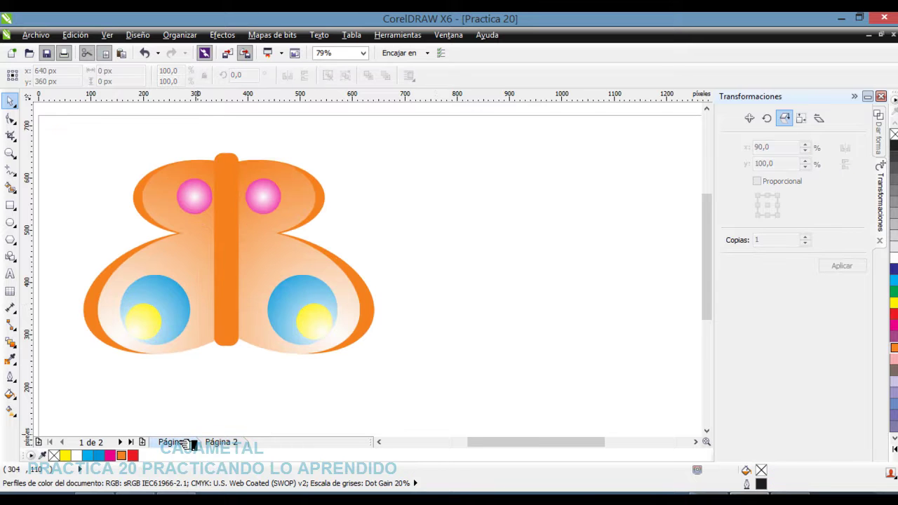
left_click(237, 444)
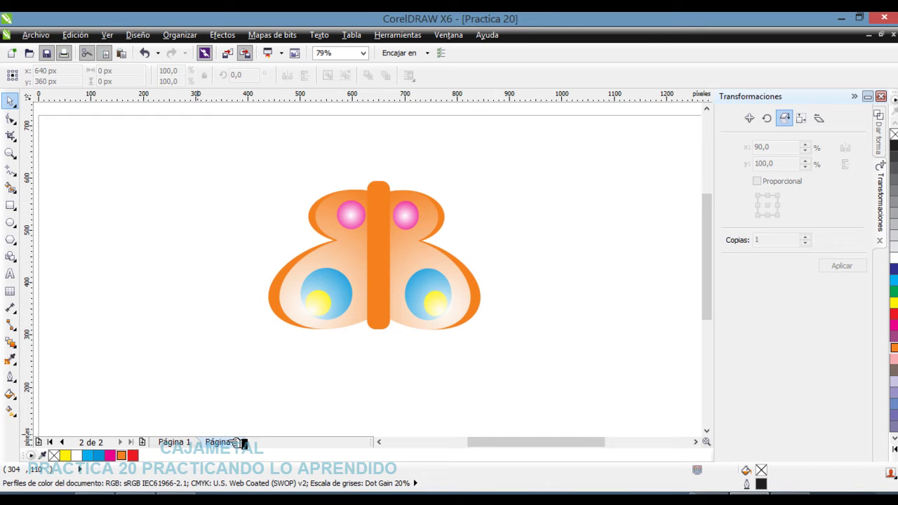
left_click(191, 443)
left_click(238, 443)
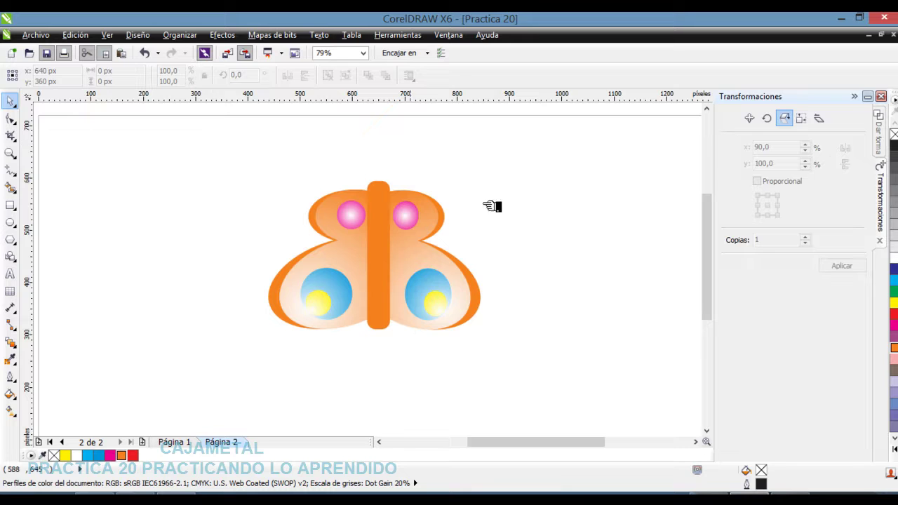
left_click(791, 498)
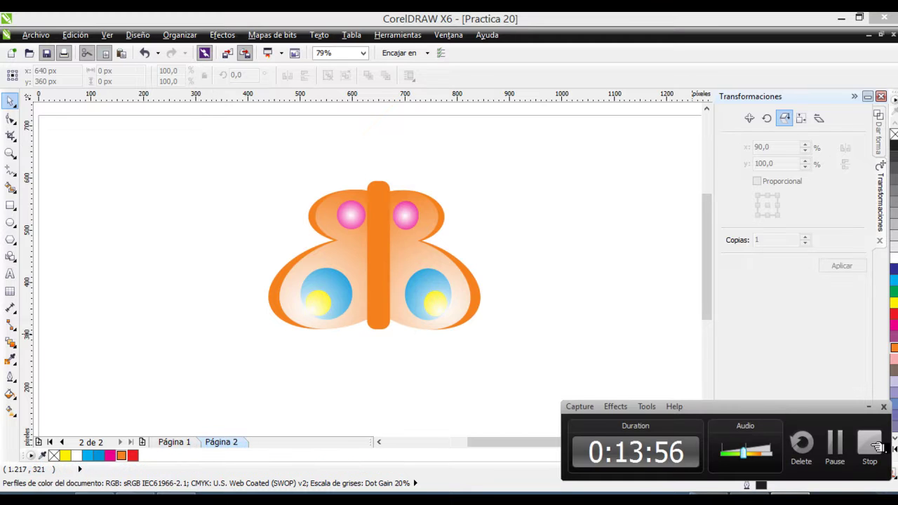